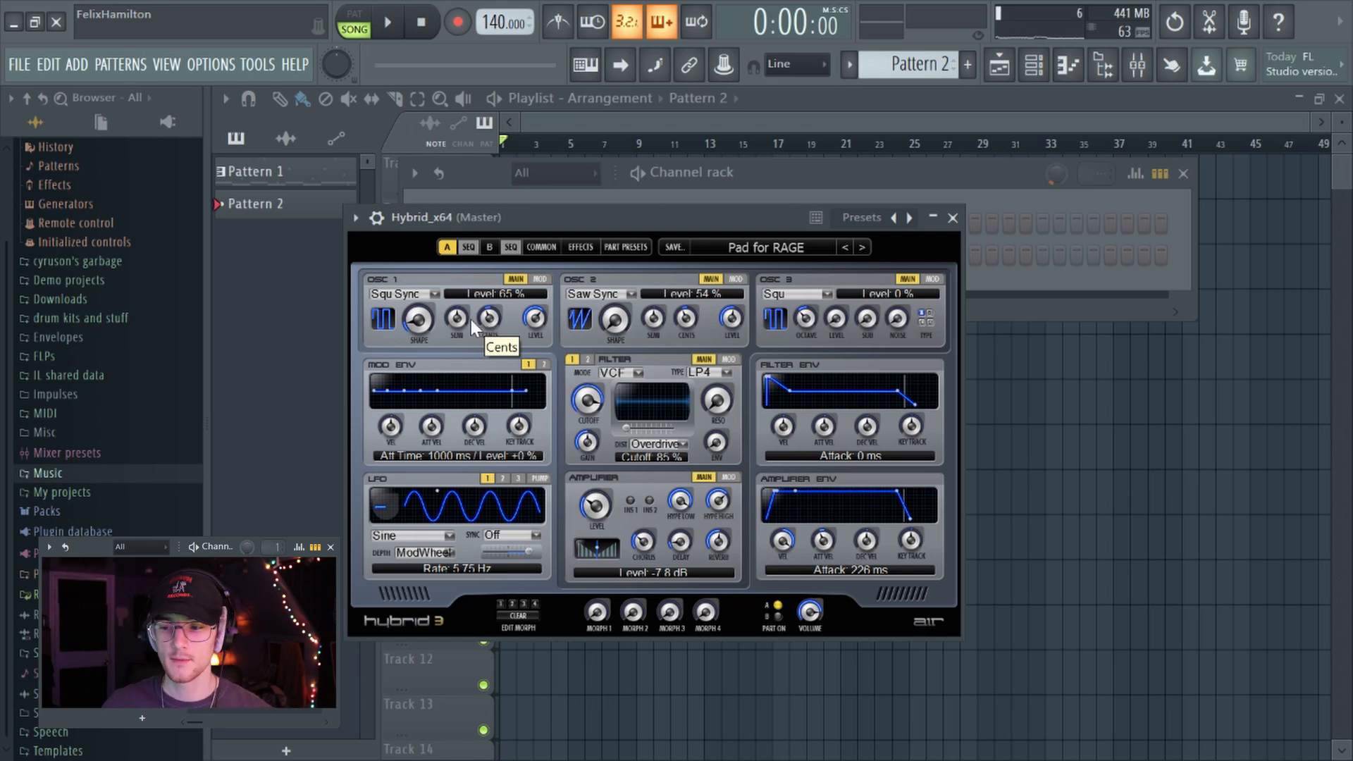
pyautogui.moveTo(471, 320); pyautogui.dragTo(493, 317)
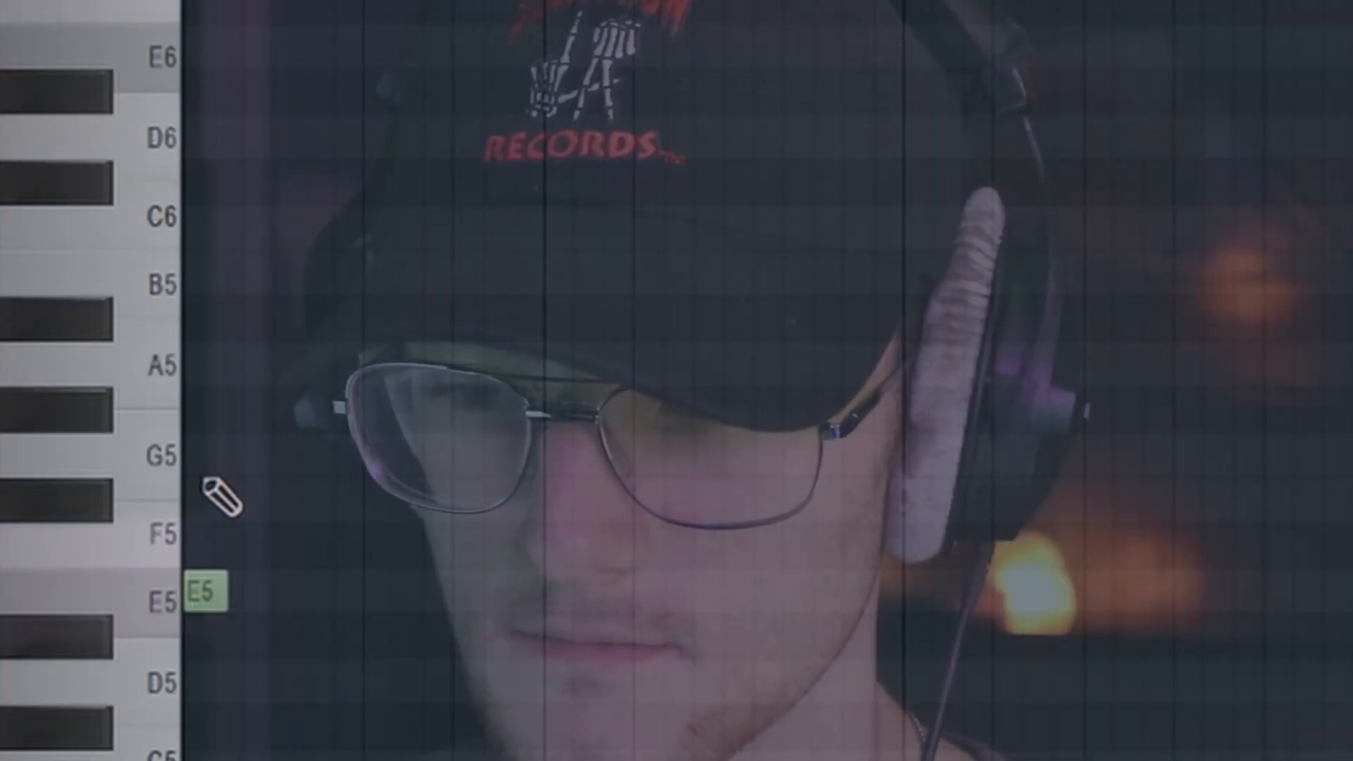
# Stack G5 and B5 notes above the E5 note at the start of the pattern
pyautogui.click(205, 455)
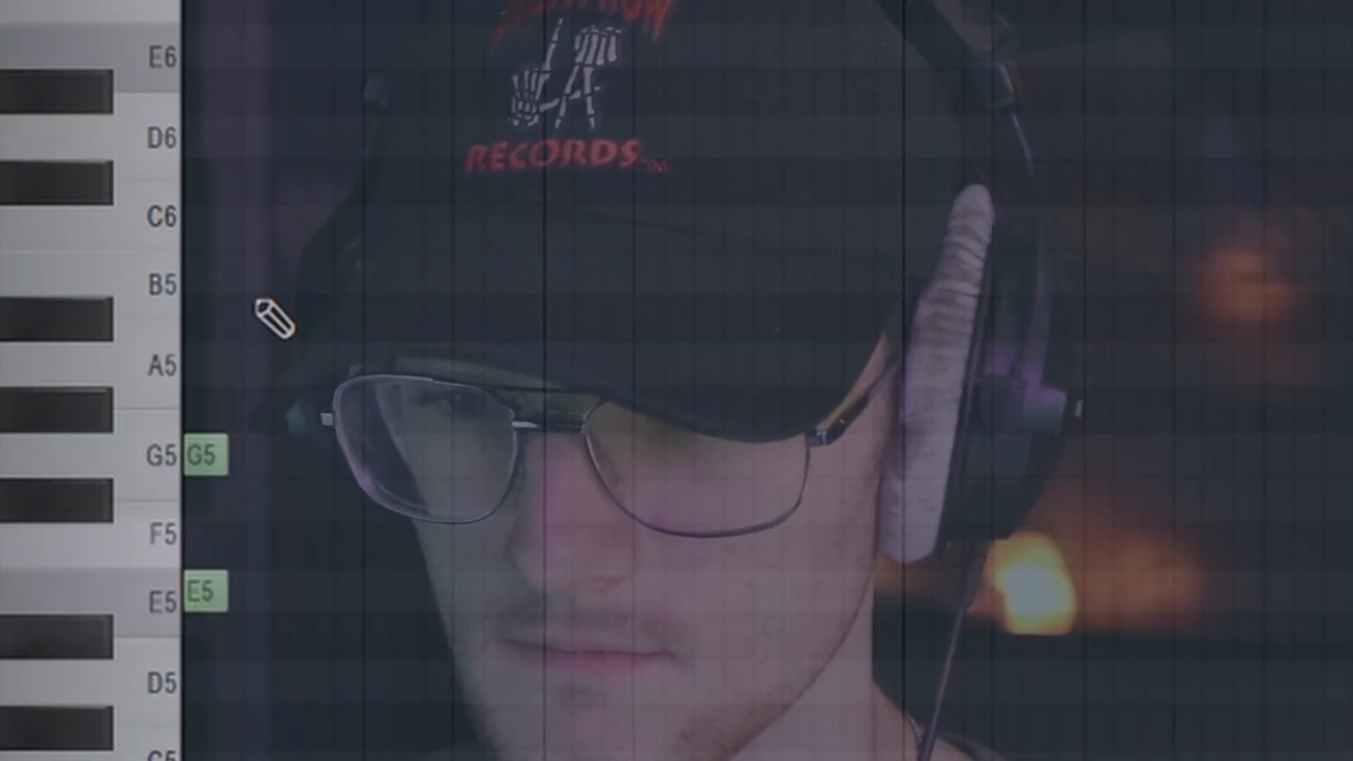
pyautogui.click(205, 274)
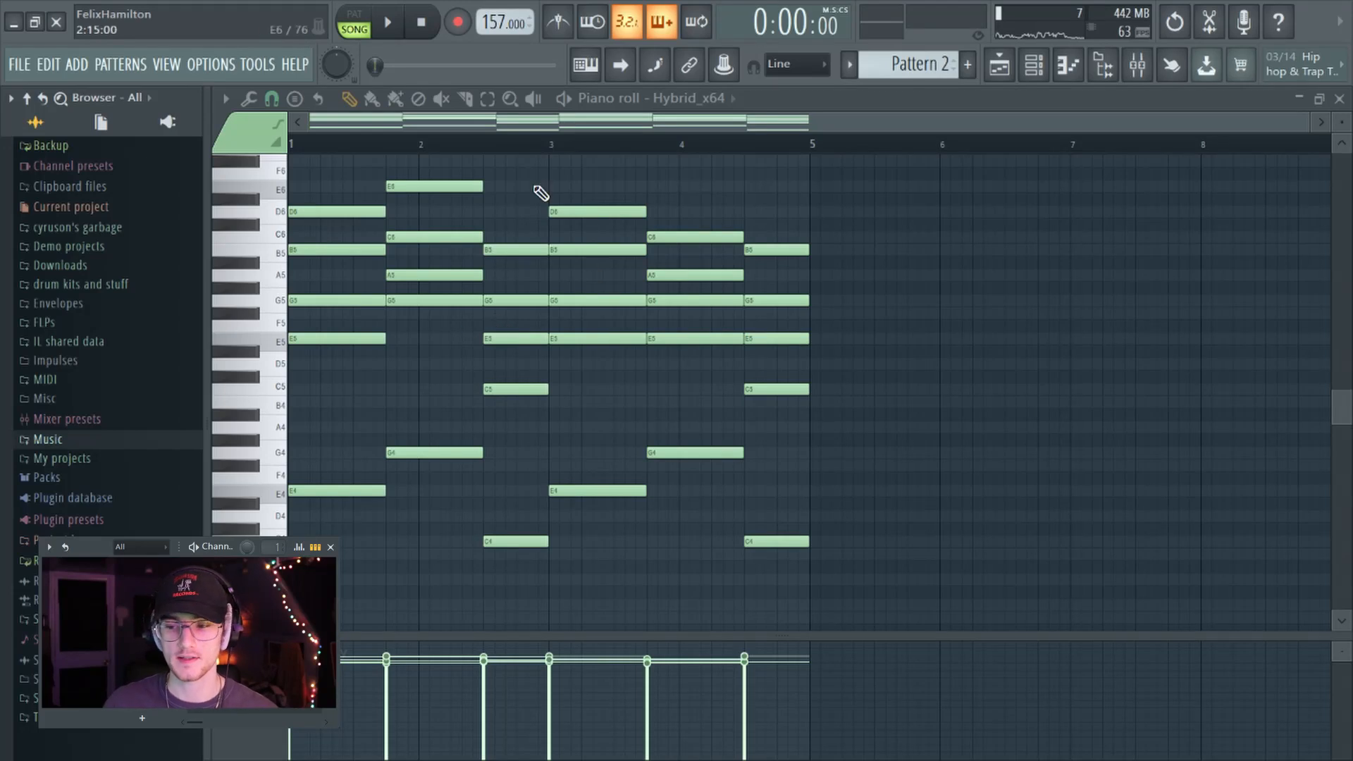
# Play back the four-bar Hybrid_x64 chord progression and stop it
pyautogui.press('space')
pyautogui.scroll(1, 549, 370)
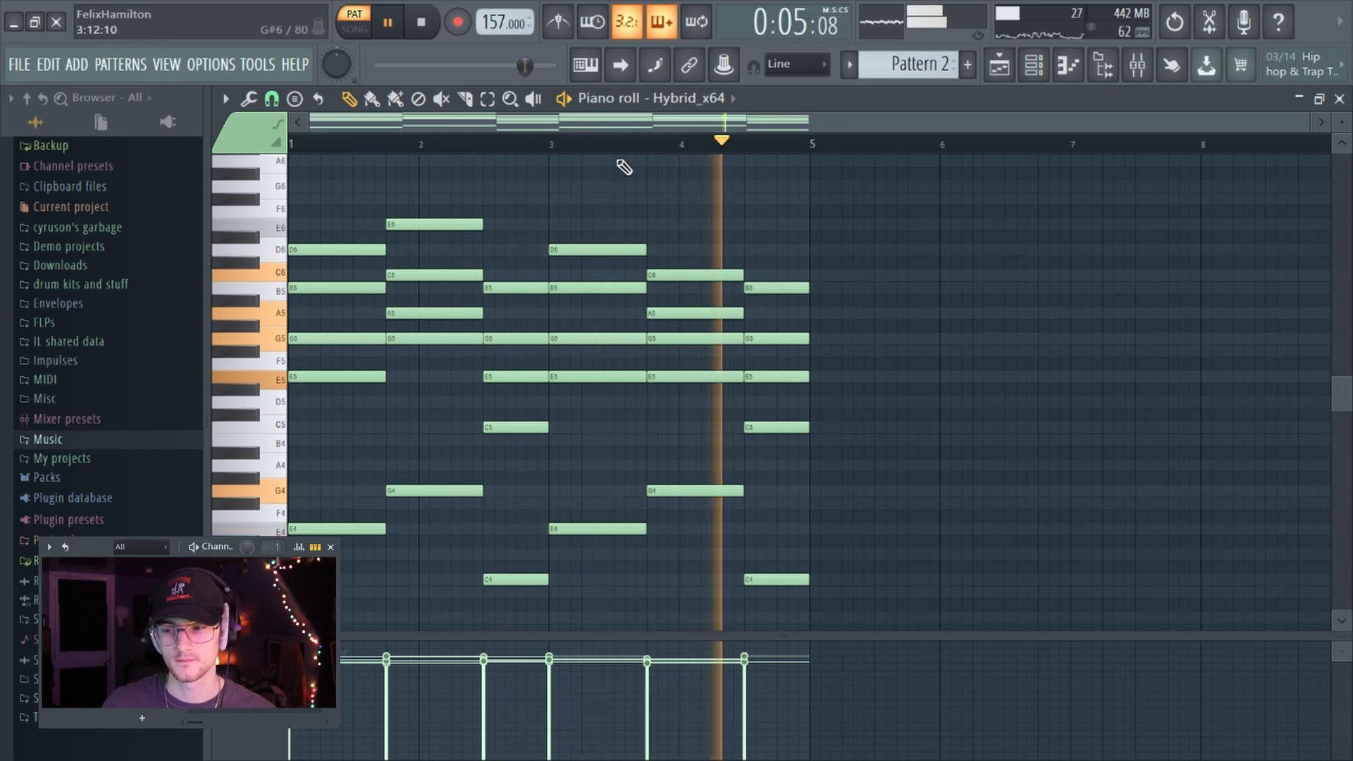
pyautogui.click(425, 32)
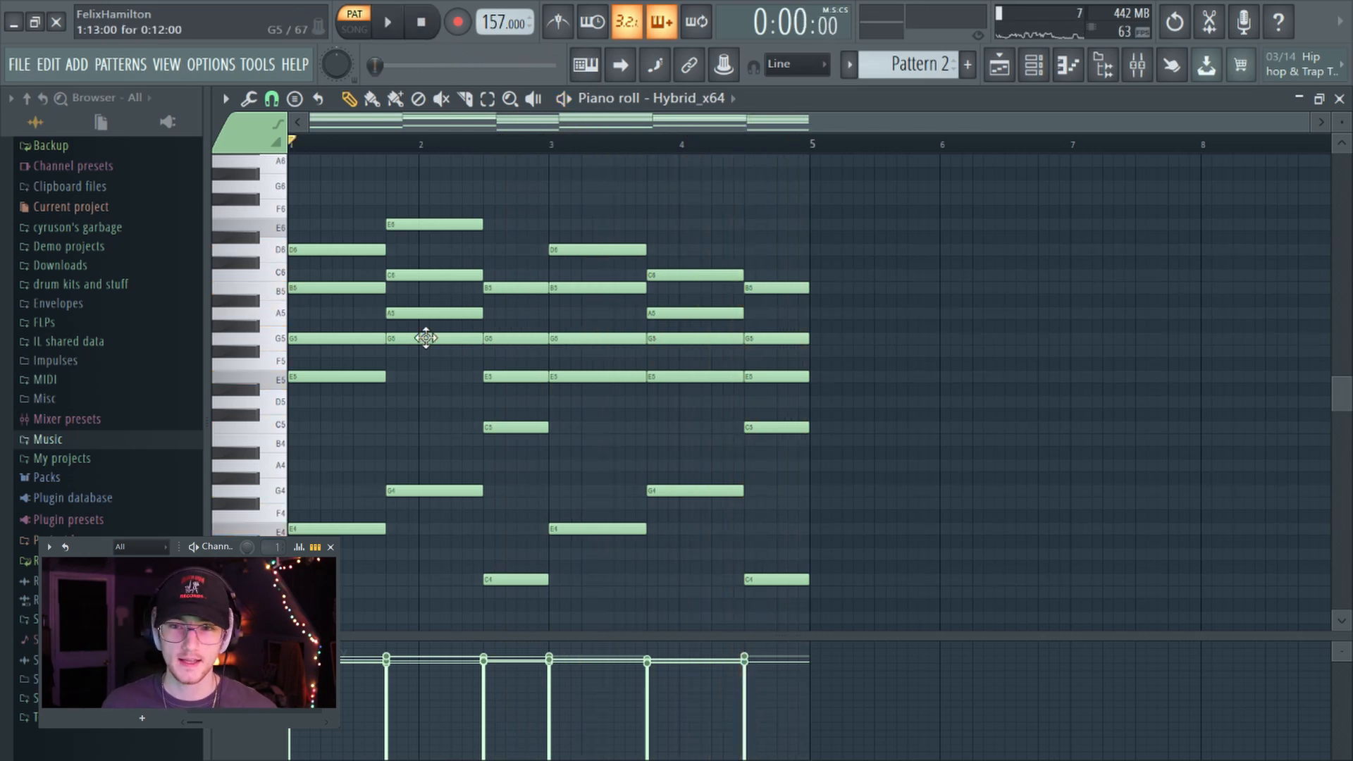
# Select the upper notes of the second chord, then those of the fifth chord, and clear the selection
pyautogui.scroll(1, 422, 349)
pyautogui.moveTo(402, 376); pyautogui.dragTo(426, 229)
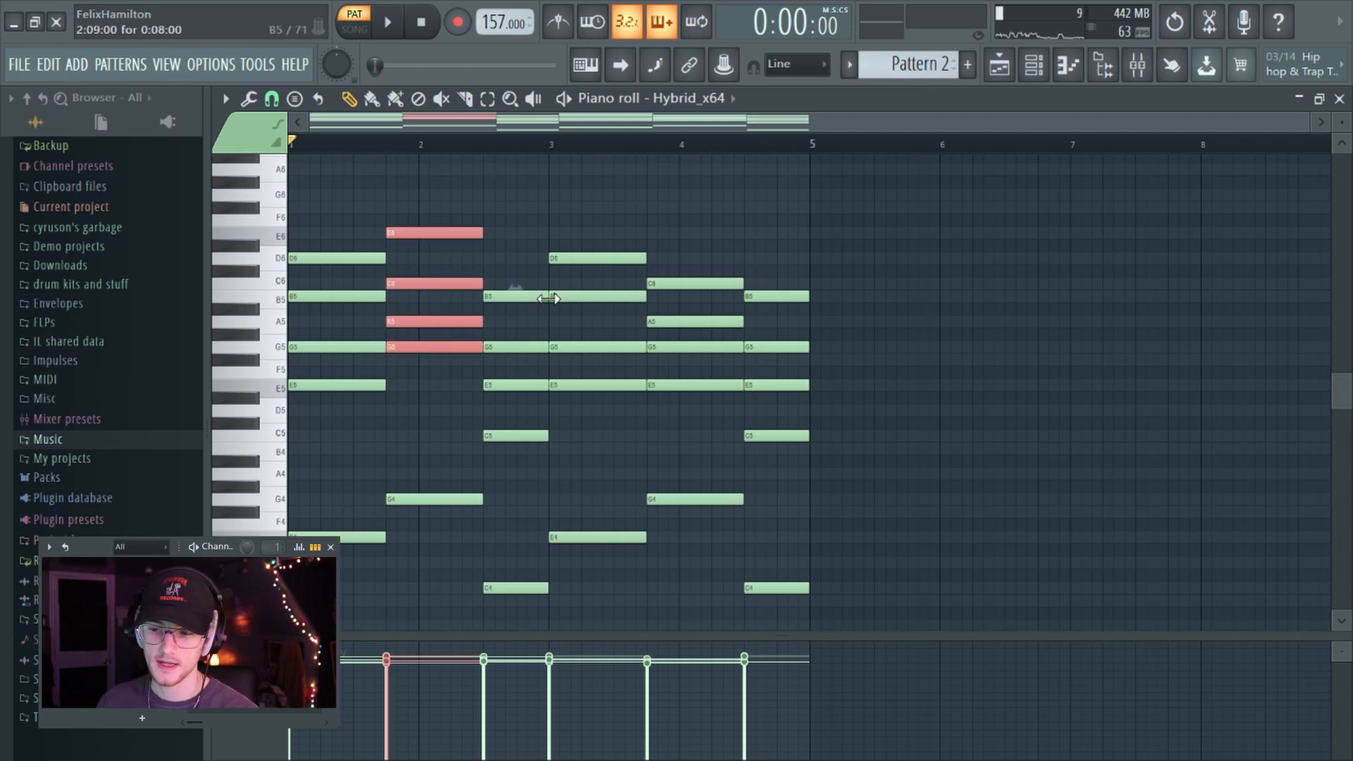
pyautogui.moveTo(671, 425); pyautogui.dragTo(693, 264)
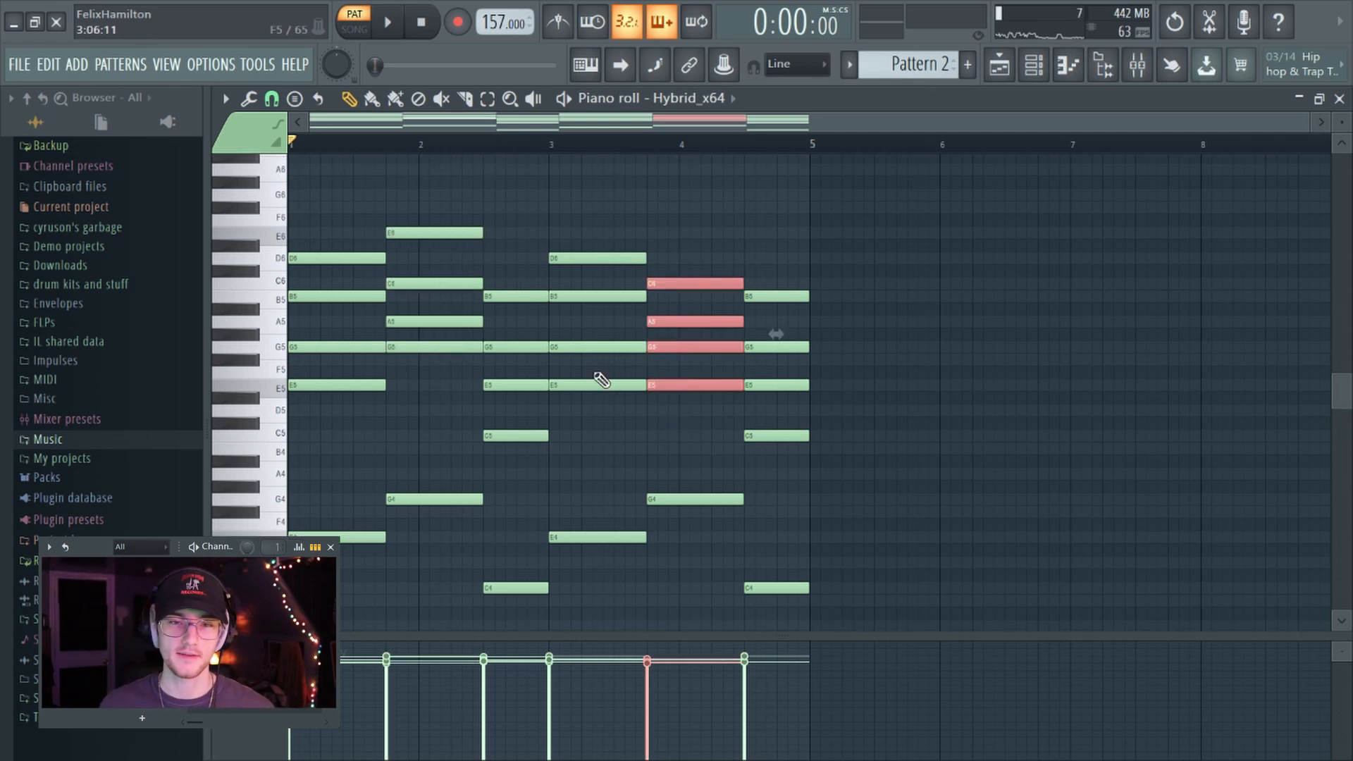
pyautogui.keyDown('ctrl'); pyautogui.click(562, 515); pyautogui.keyUp('ctrl')
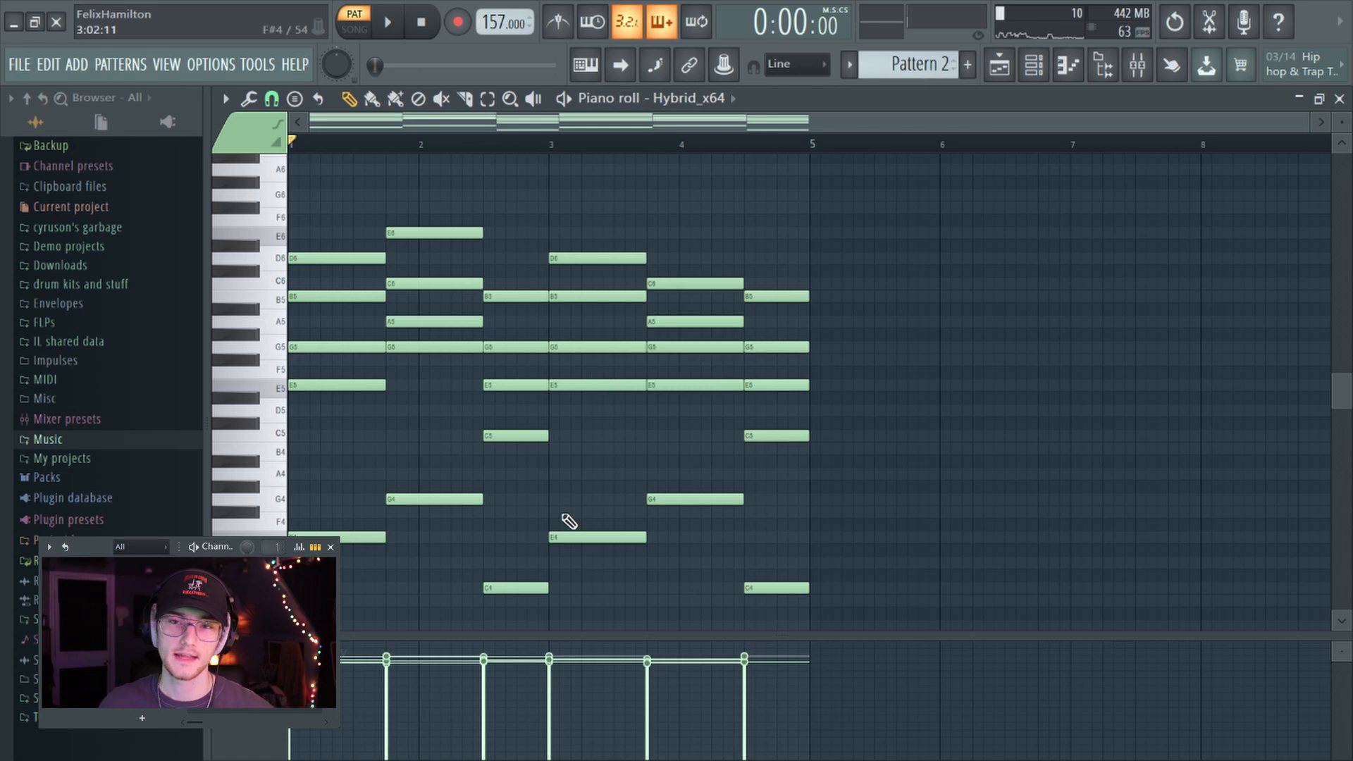
# Try shifting the E5, G5 and C5 root notes of the first three chords down one octave
pyautogui.scroll(-1, 596, 486)
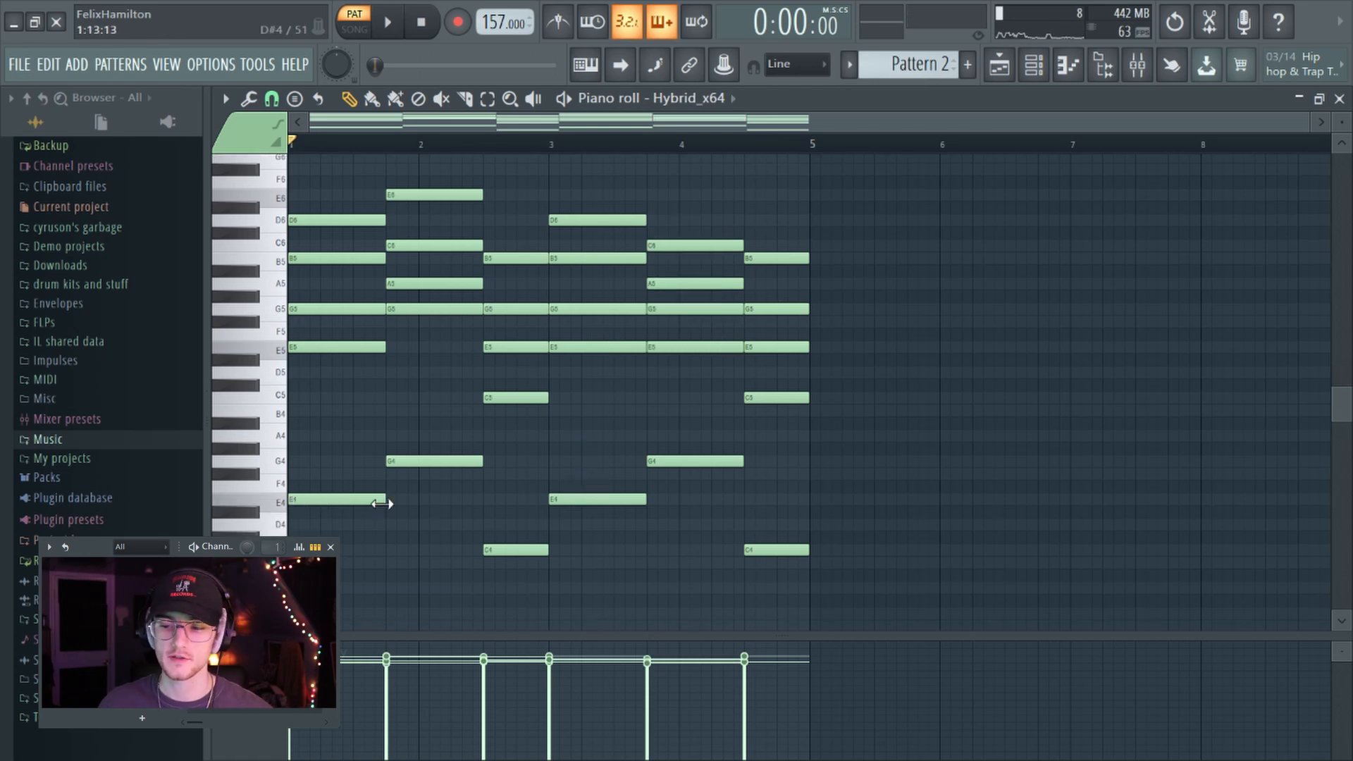
pyautogui.keyDown('ctrl'); pyautogui.click(338, 347); pyautogui.keyUp('ctrl')
pyautogui.click(391, 308)
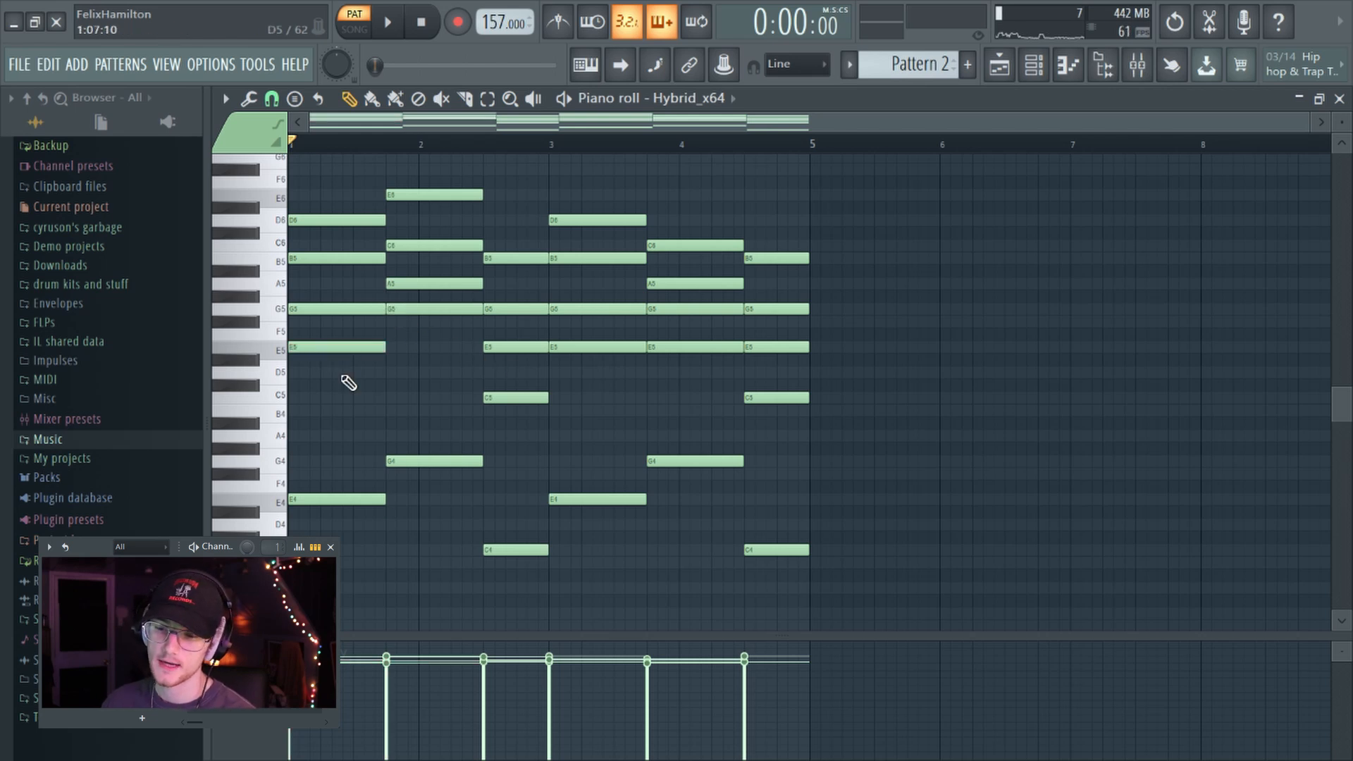
pyautogui.keyDown('ctrl'); pyautogui.click(377, 347); pyautogui.keyUp('ctrl')
pyautogui.keyDown('ctrl'); pyautogui.click(444, 308); pyautogui.keyUp('ctrl')
pyautogui.keyDown('ctrl'); pyautogui.click(513, 399); pyautogui.keyUp('ctrl')
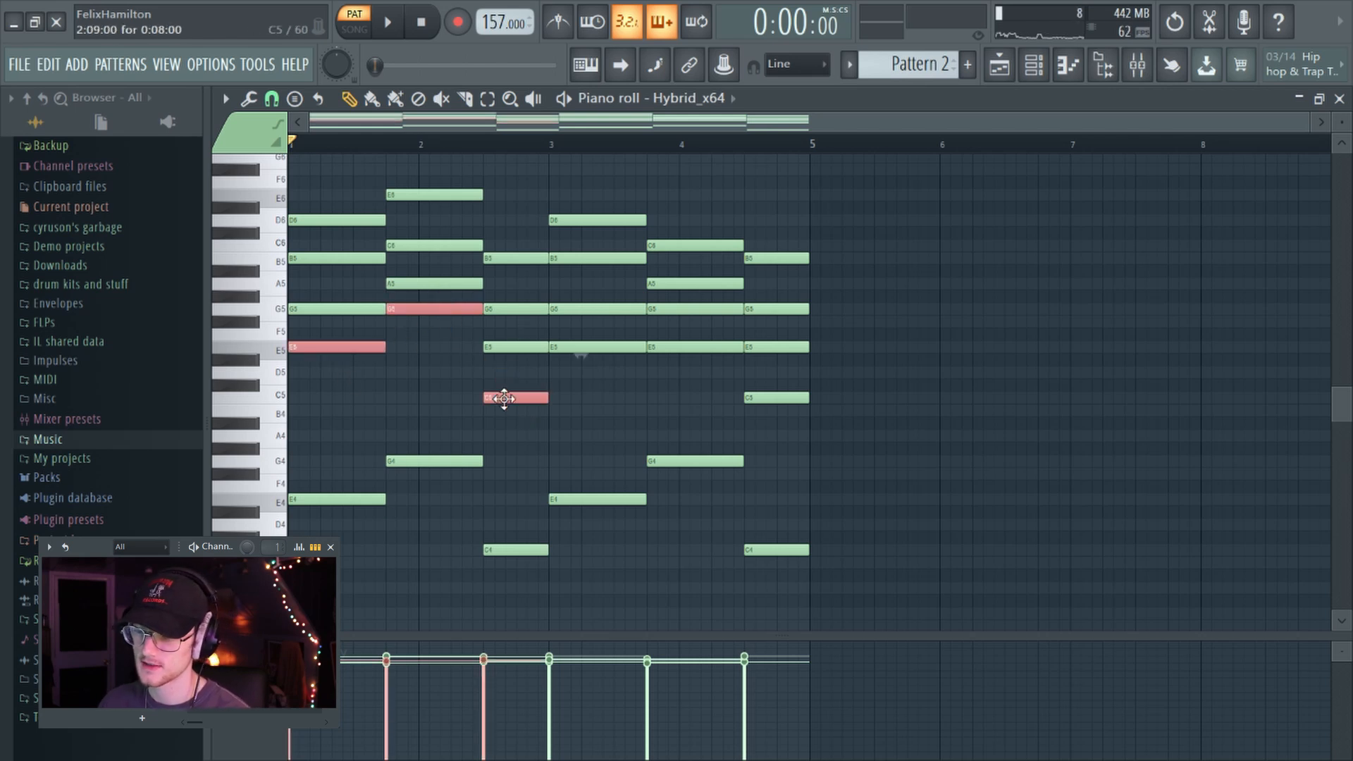
pyautogui.scroll(1, 293, 342)
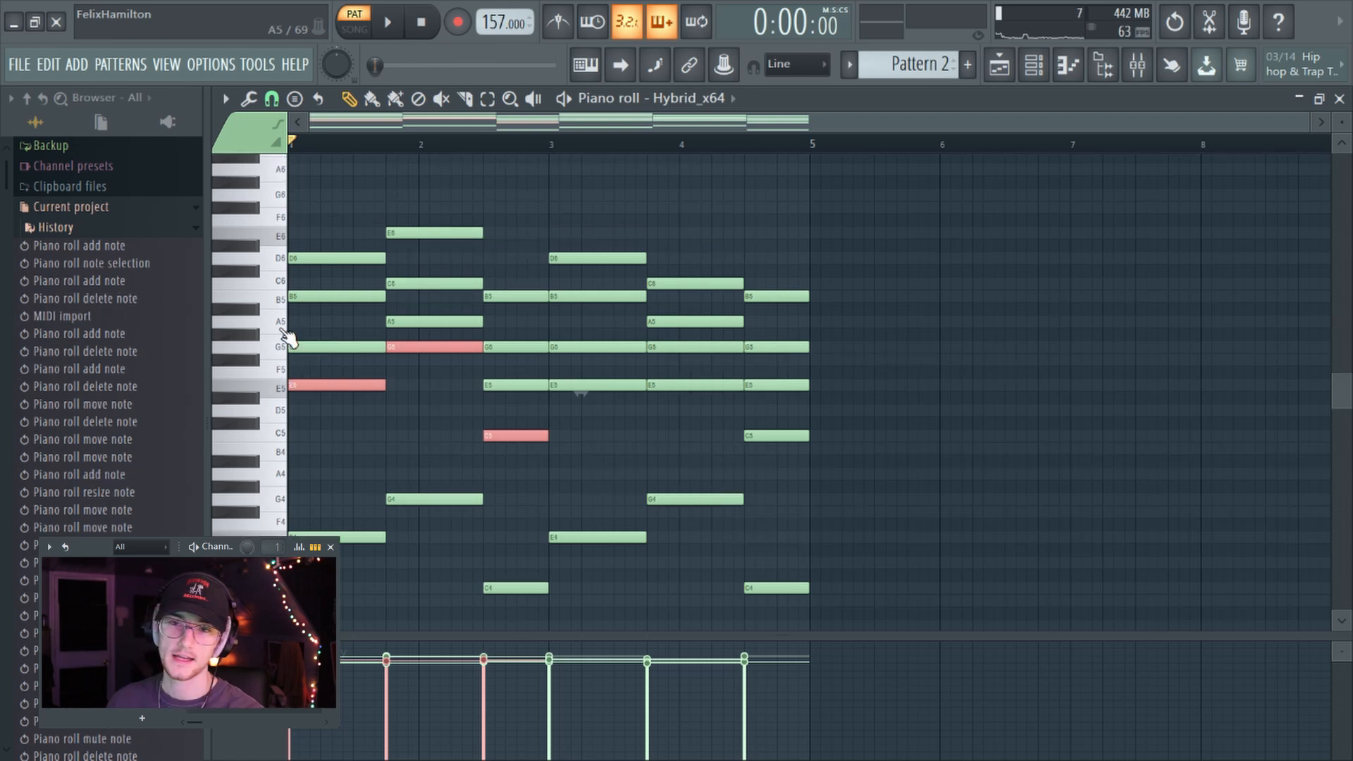
pyautogui.hotkey('ctrl', 'Down')
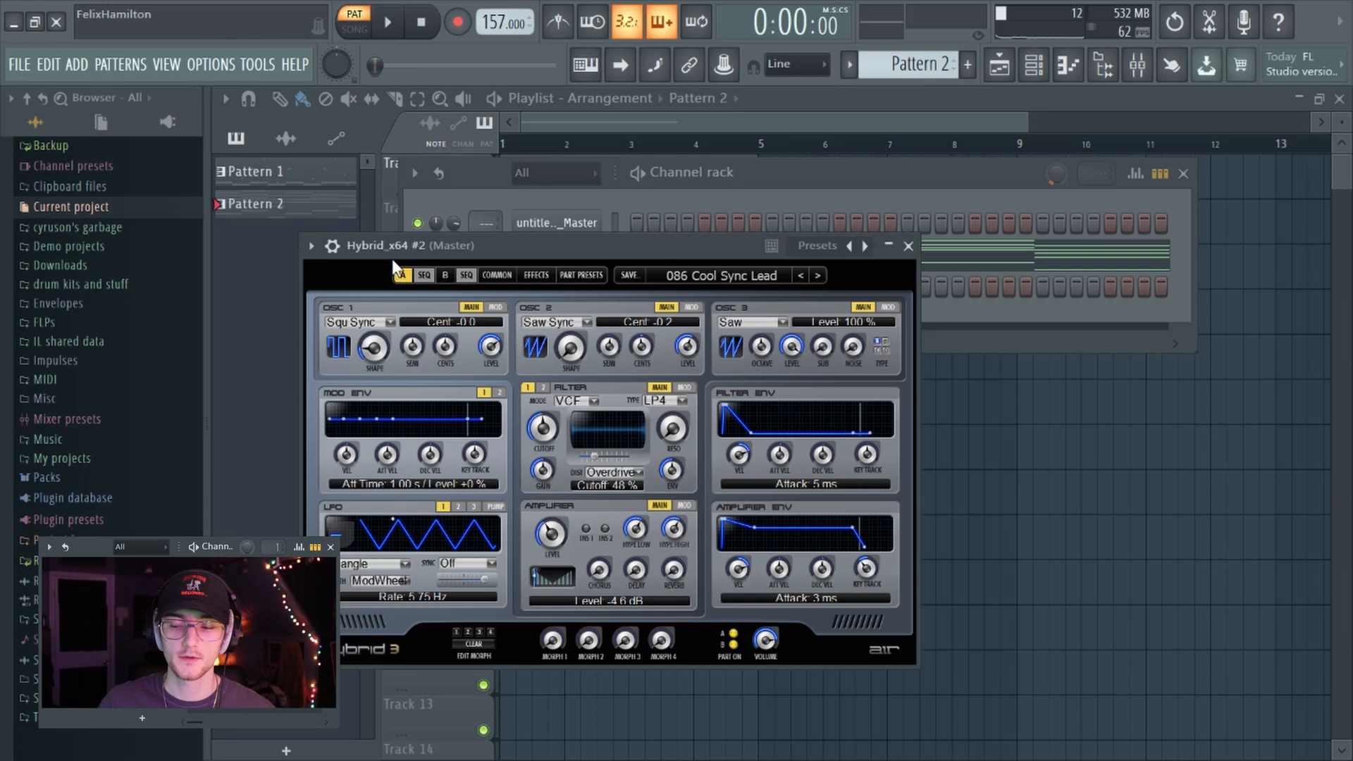
# Add a four-bar C5 note in the Hybrid_x64 #2 piano roll, starting at bar 1, and close the piano roll
pyautogui.click(607, 221)
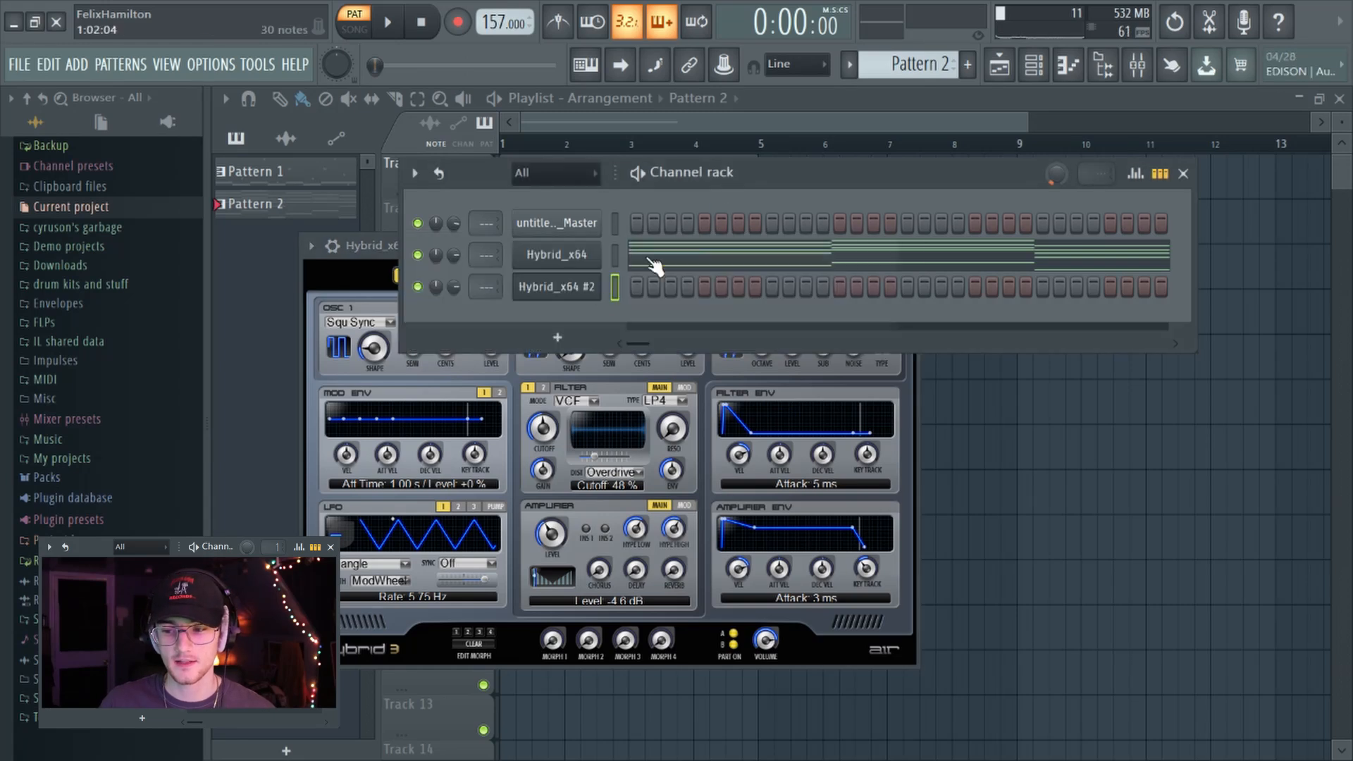
pyautogui.rightClick(597, 280)
pyautogui.click(640, 284)
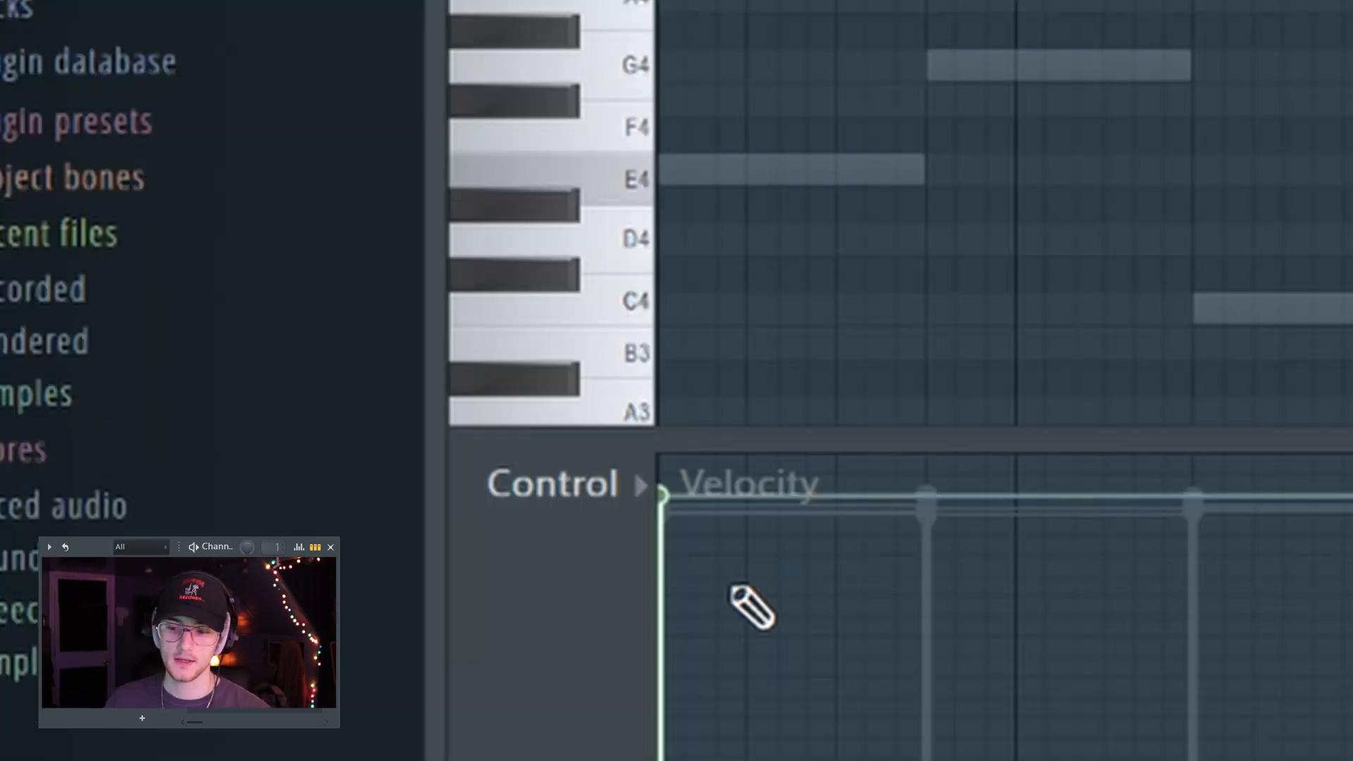
pyautogui.click(295, 674)
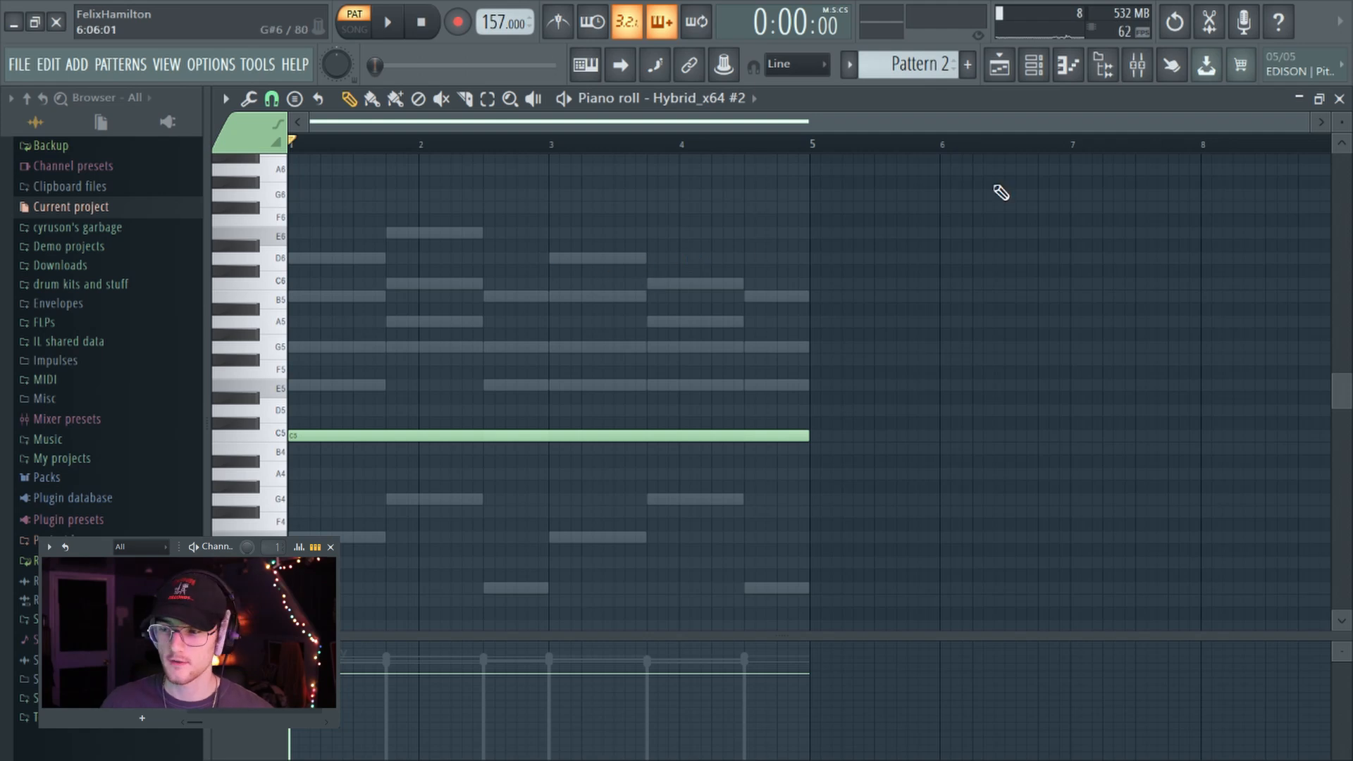
pyautogui.click(1339, 99)
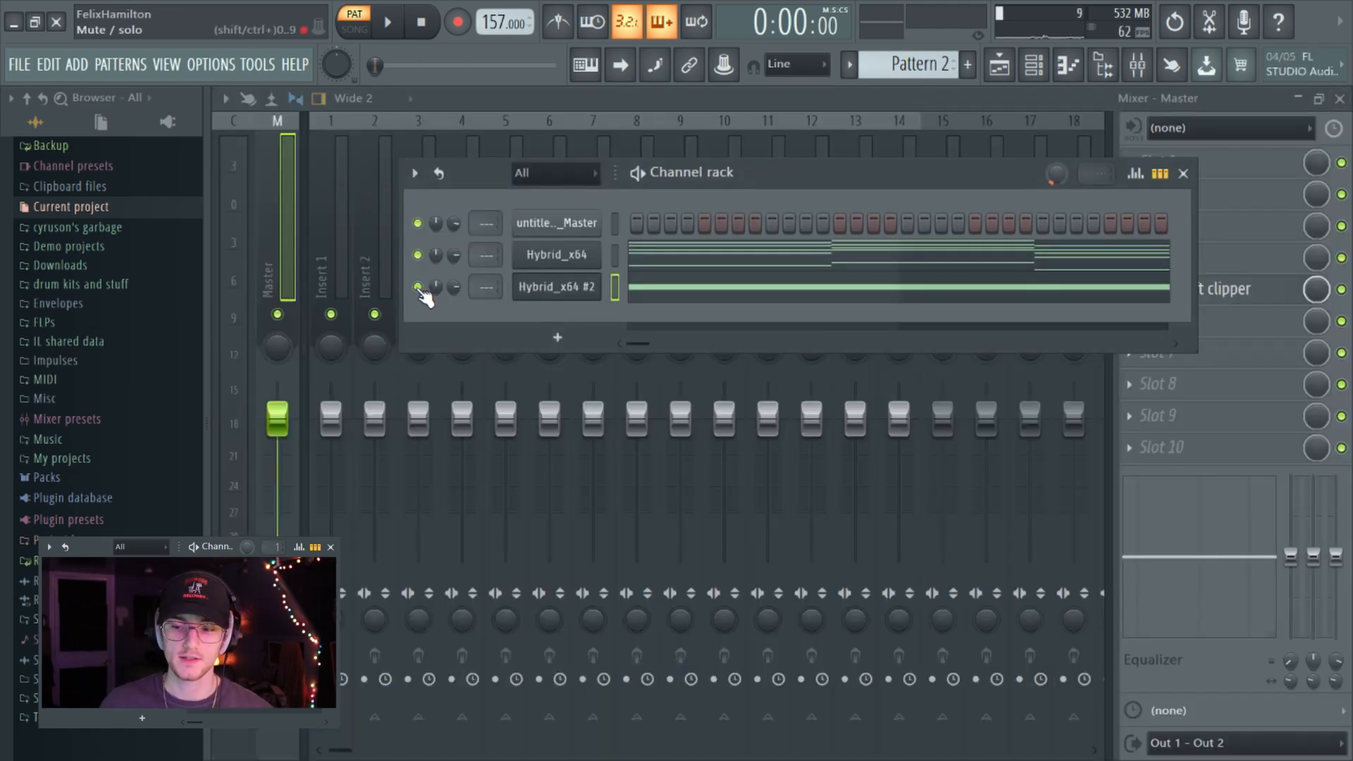
# Render the soloed Hybrid_x64 #2 channel to an audio clip through the record-armed Master track
pyautogui.rightClick(419, 287)
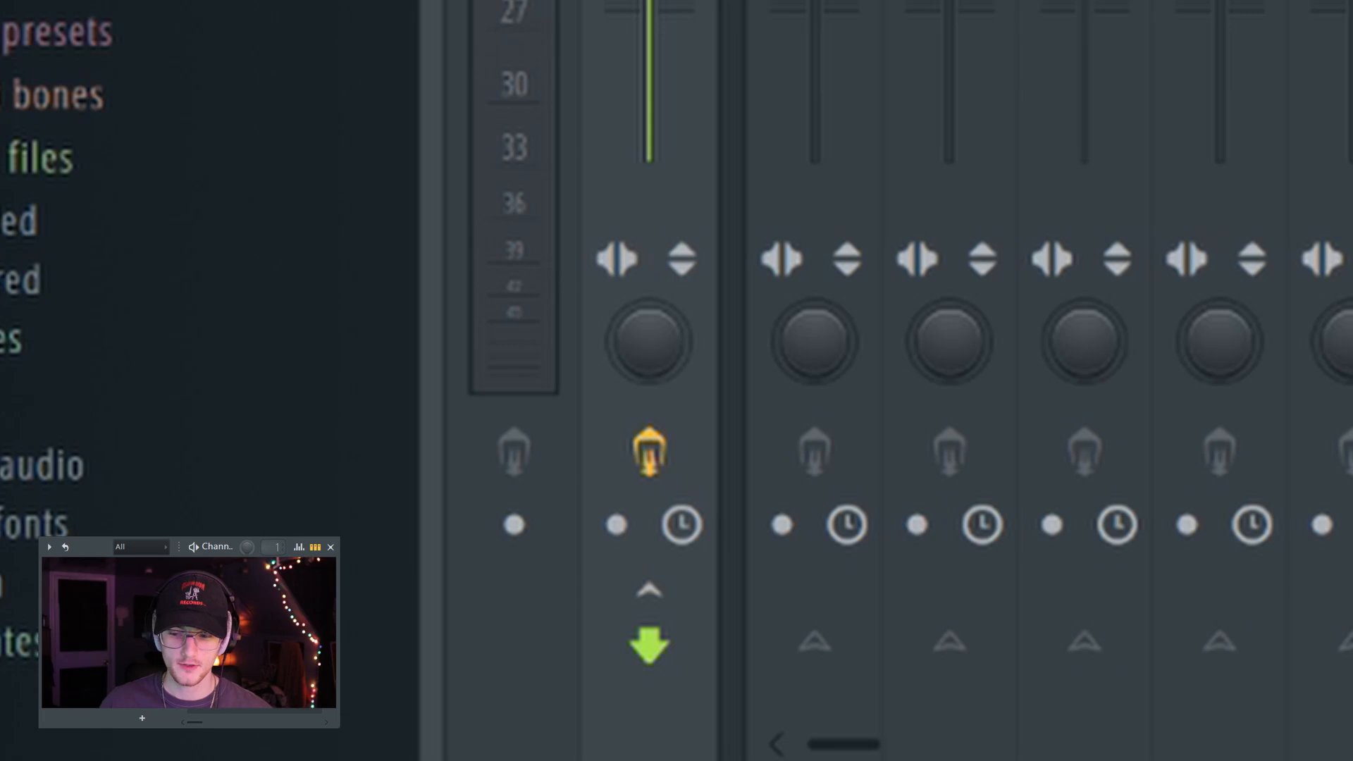
pyautogui.click(620, 532)
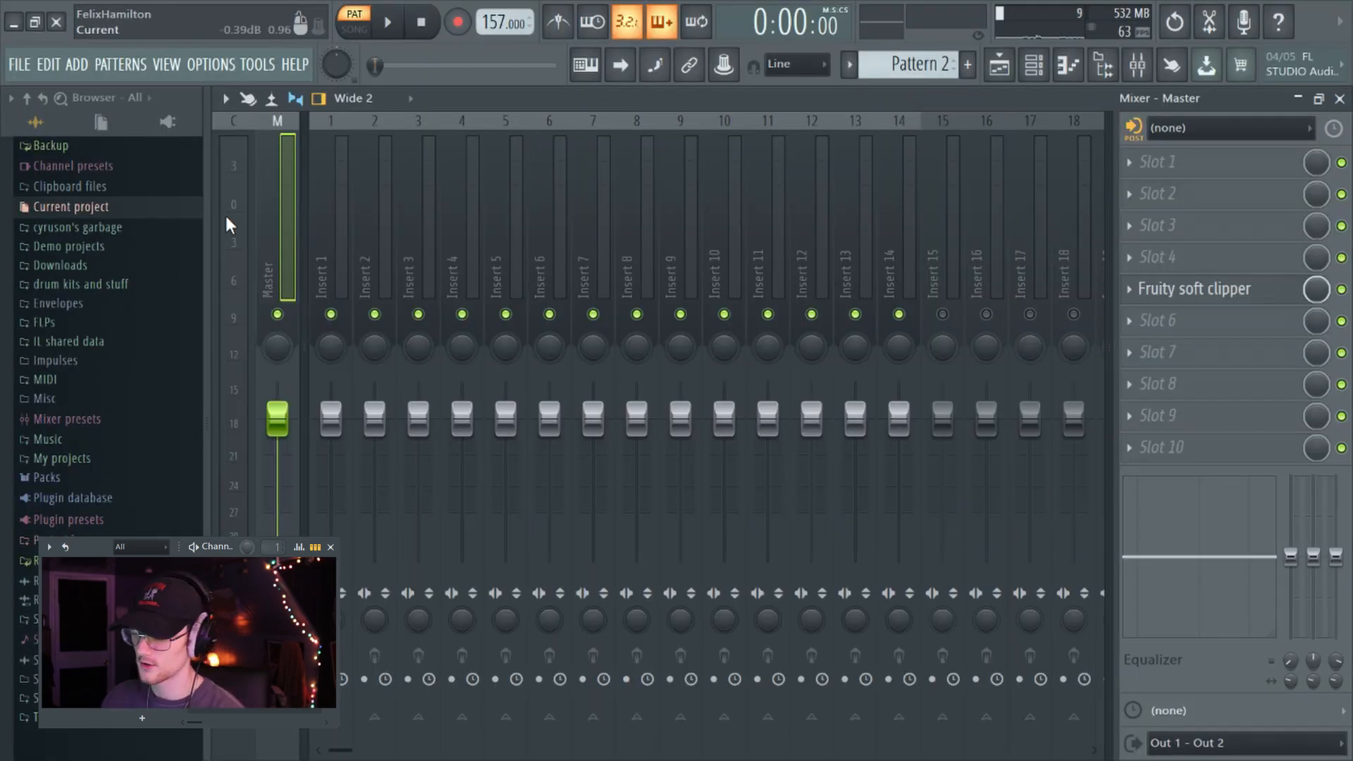
pyautogui.hotkey('alt', 'r')
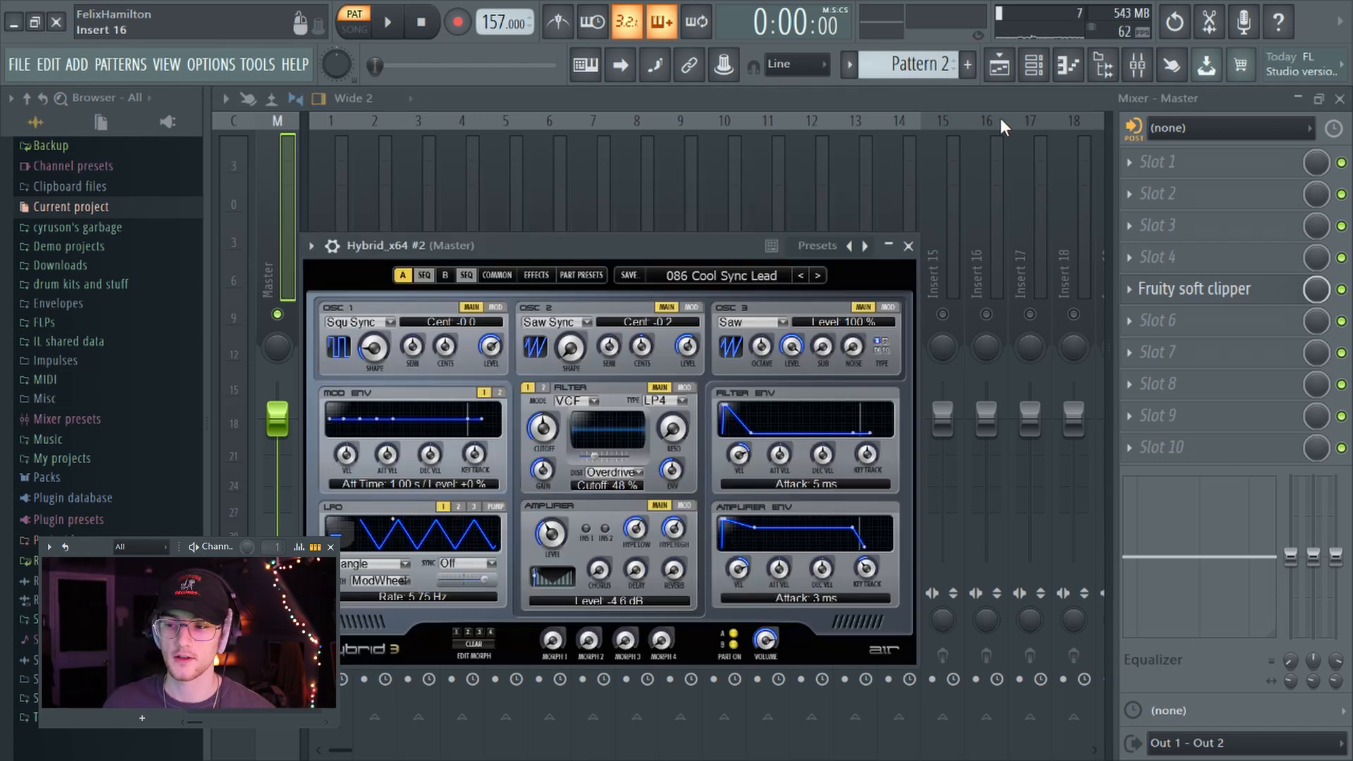
pyautogui.click(1013, 77)
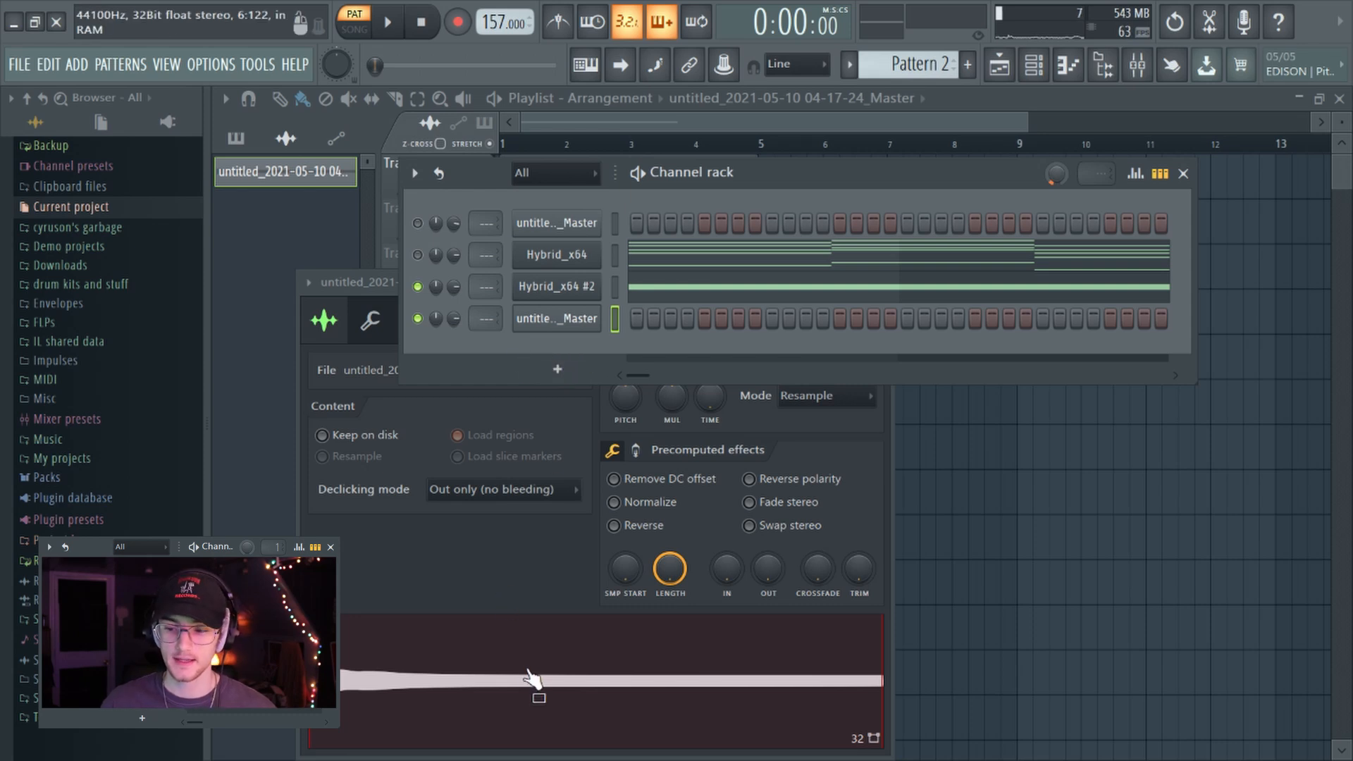
# Add the rendered Master clip to the Channel rack as a sampler channel and open that channel's settings
pyautogui.moveTo(528, 680); pyautogui.dragTo(537, 344)
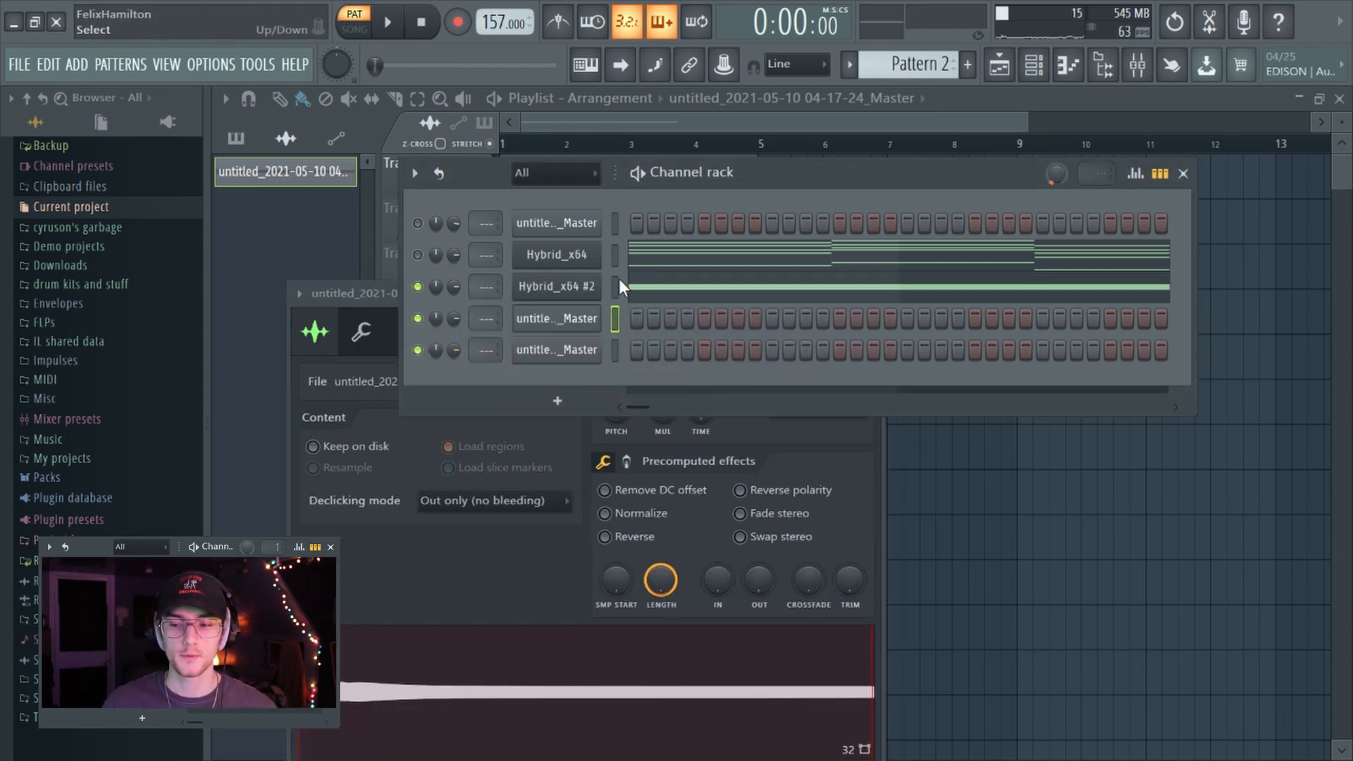
pyautogui.click(360, 331)
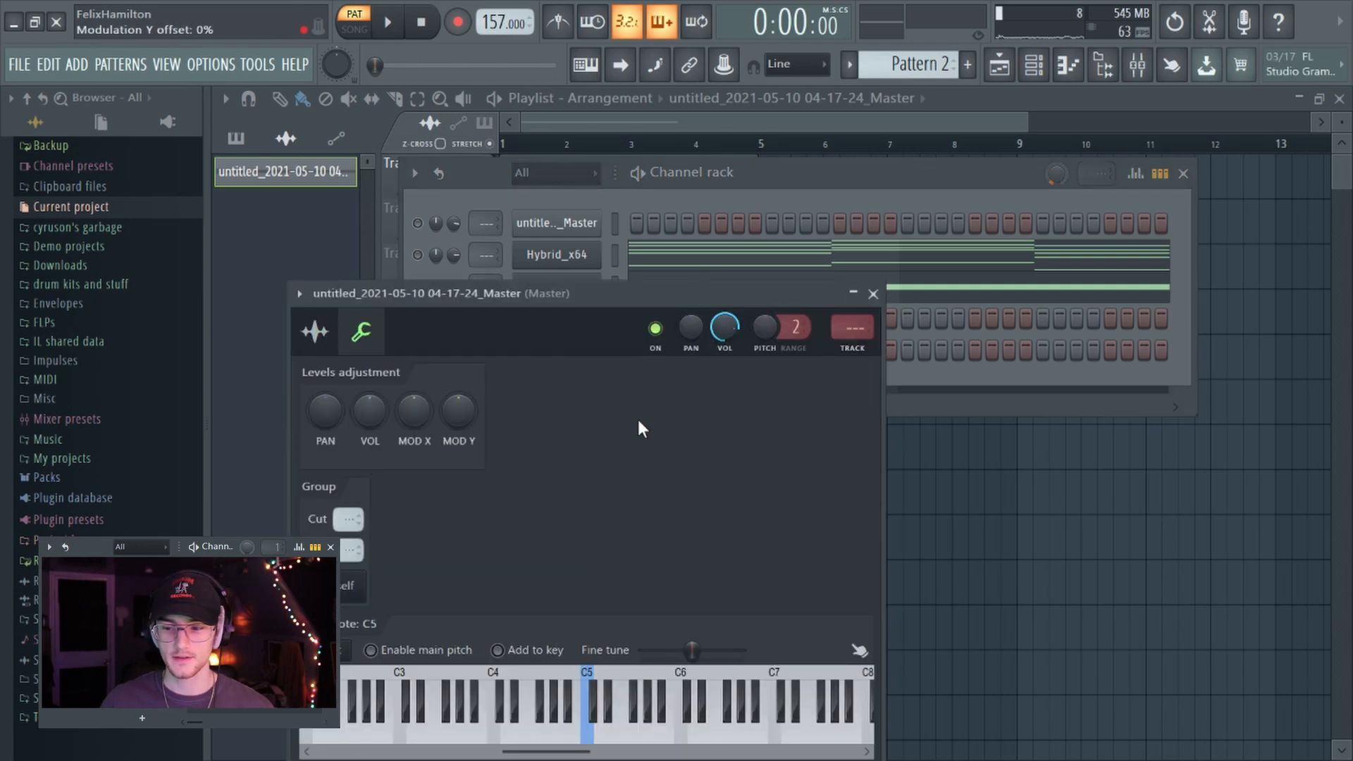
pyautogui.click(824, 172)
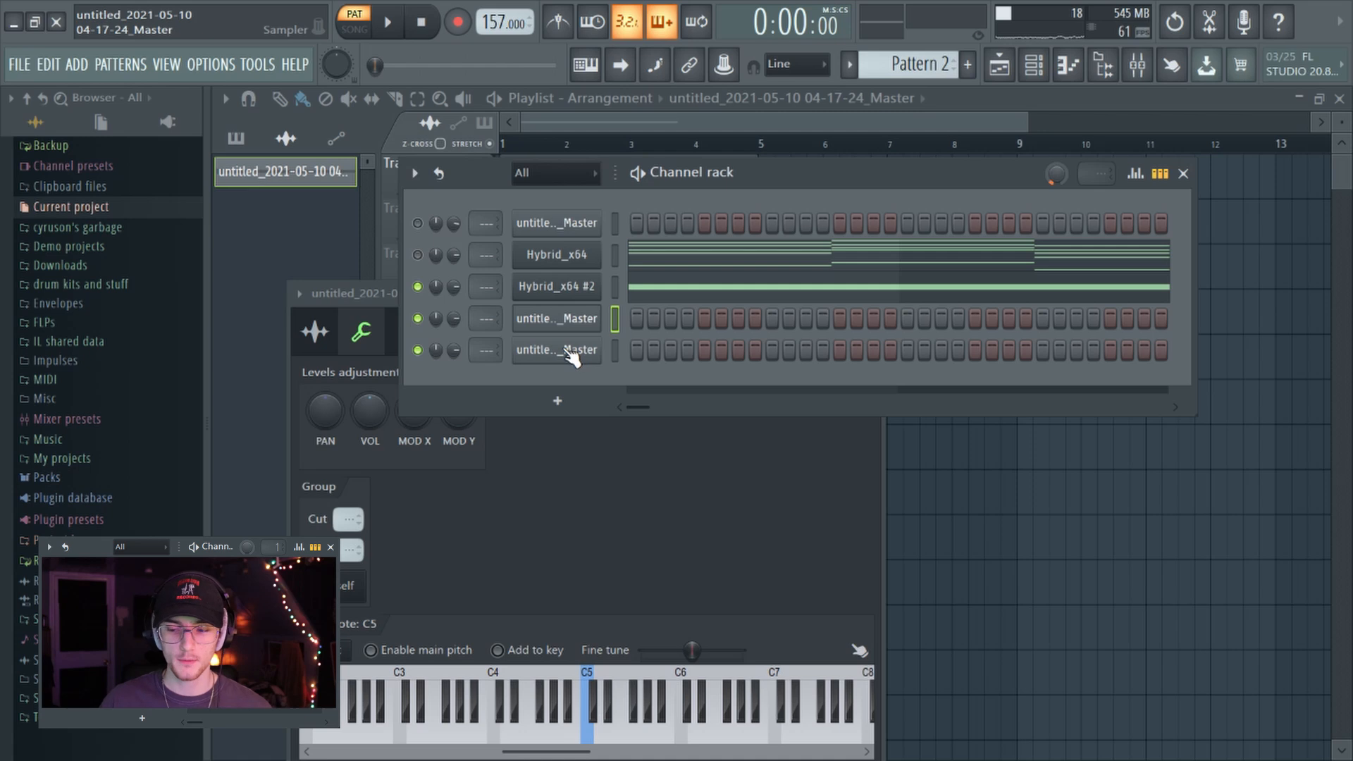
pyautogui.click(571, 353)
# Enable the sampler's volume envelope and adjust its attack and decay
pyautogui.click(456, 268)
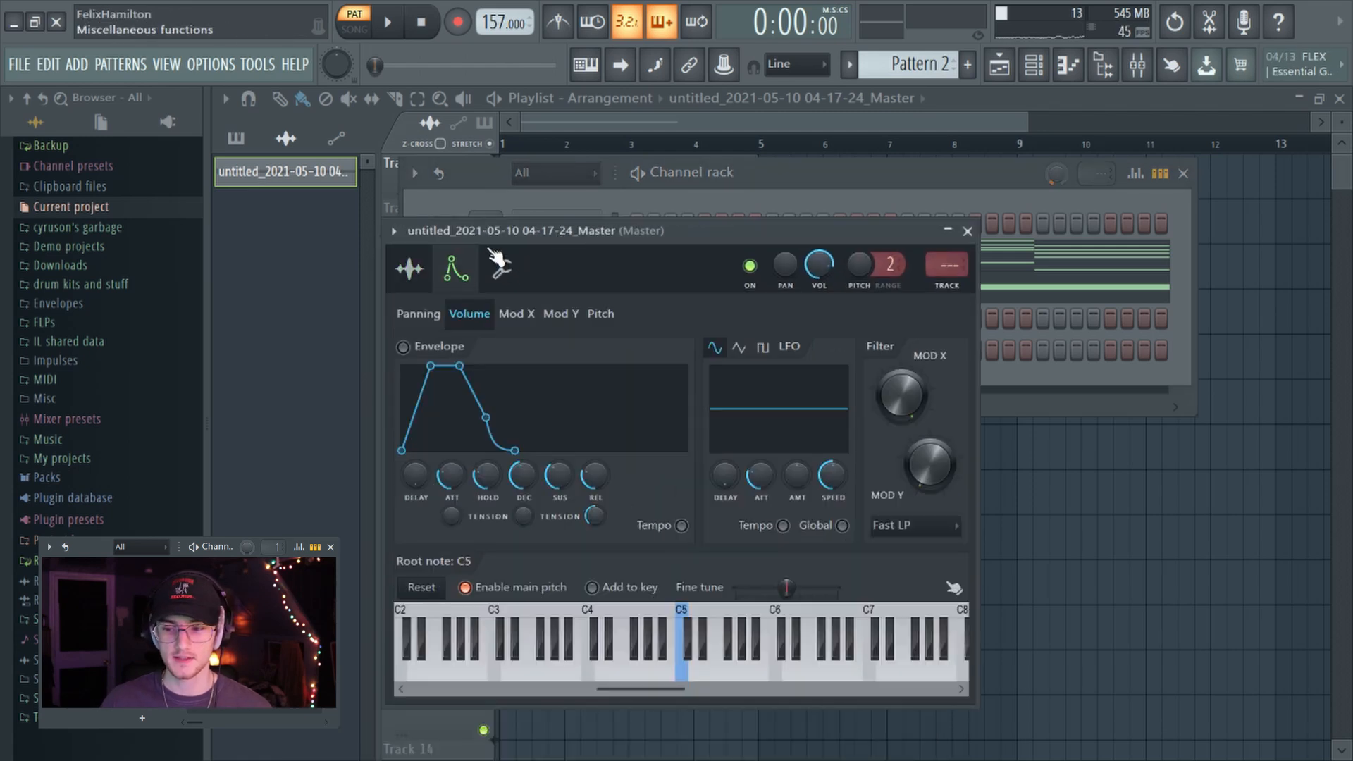
pyautogui.moveTo(485, 230); pyautogui.dragTo(489, 186)
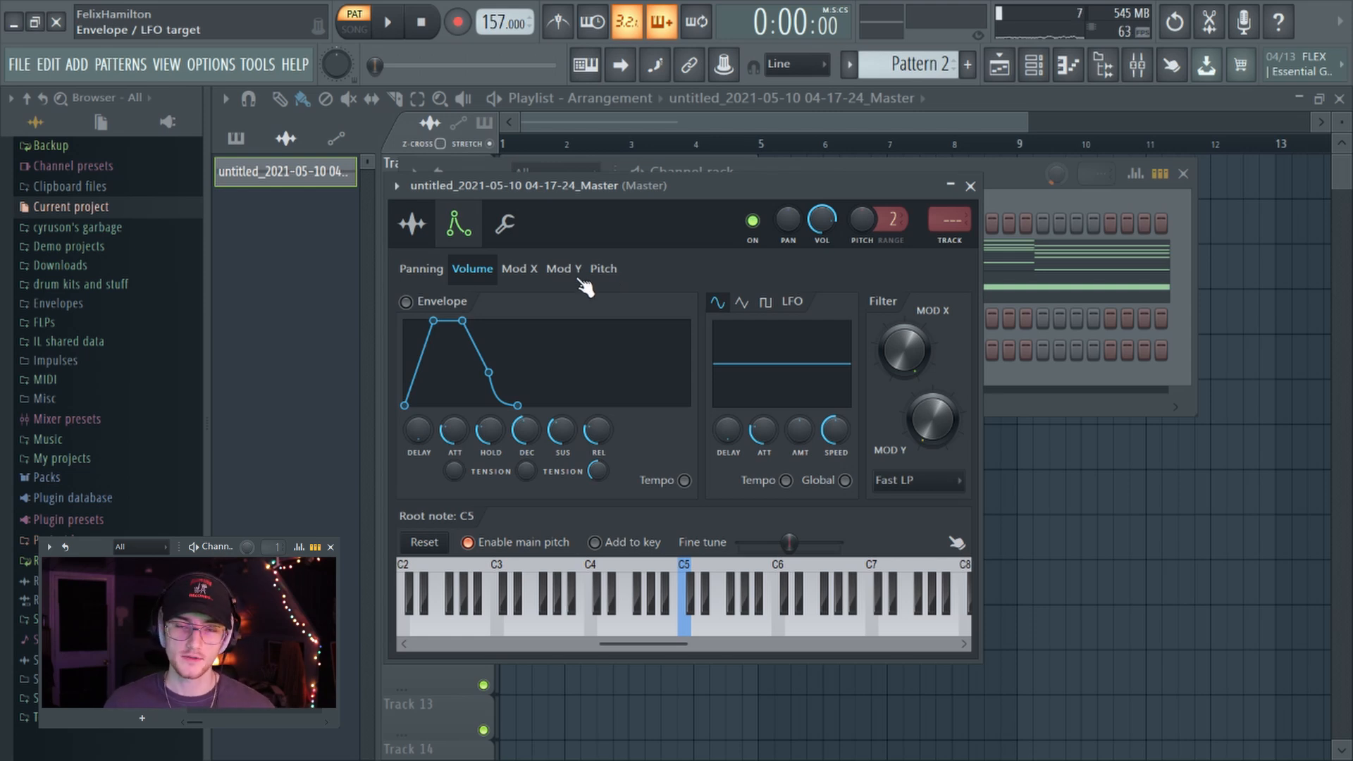
pyautogui.click(406, 303)
pyautogui.moveTo(455, 430); pyautogui.dragTo(491, 388)
pyautogui.moveTo(527, 428); pyautogui.dragTo(565, 388)
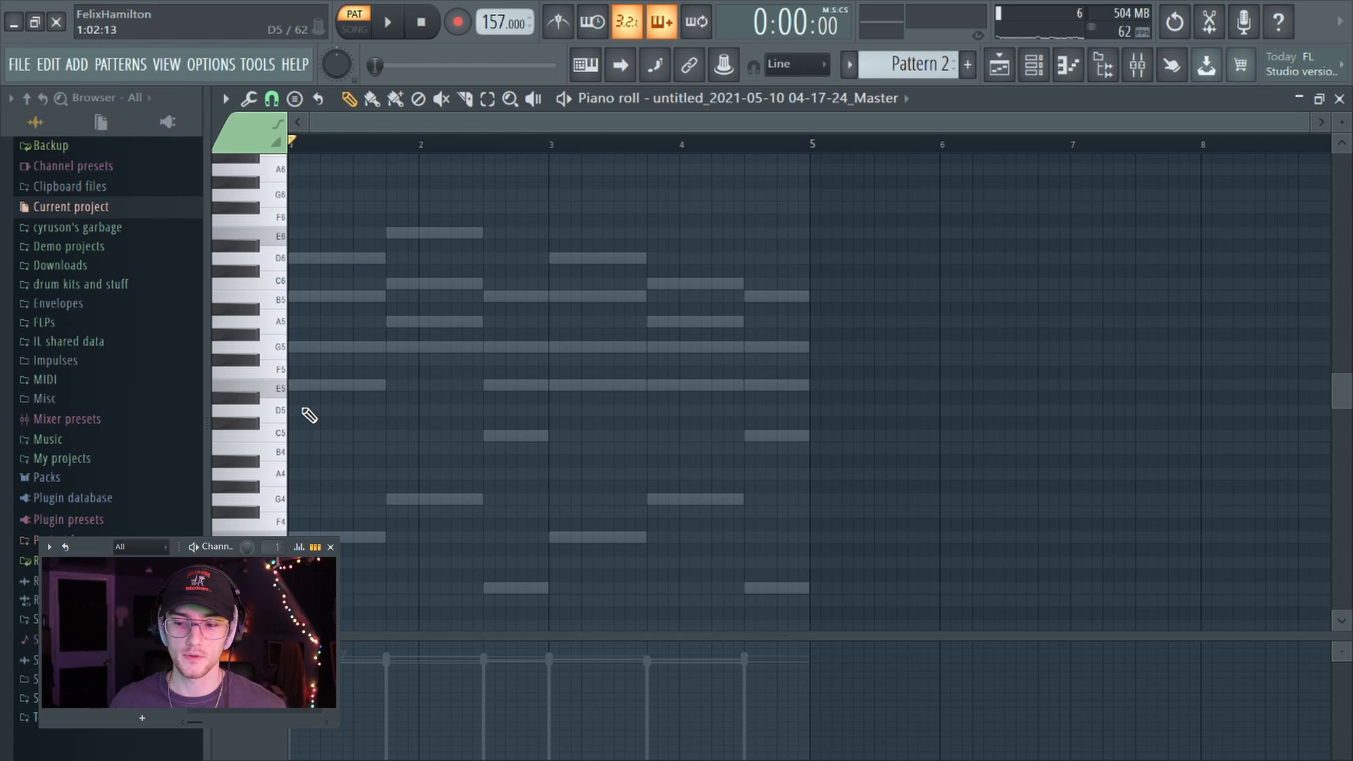
# Draw a one-bar E5 note at bar 1 in the sampler's piano roll and add a short B5 slide note above it
pyautogui.click(300, 390)
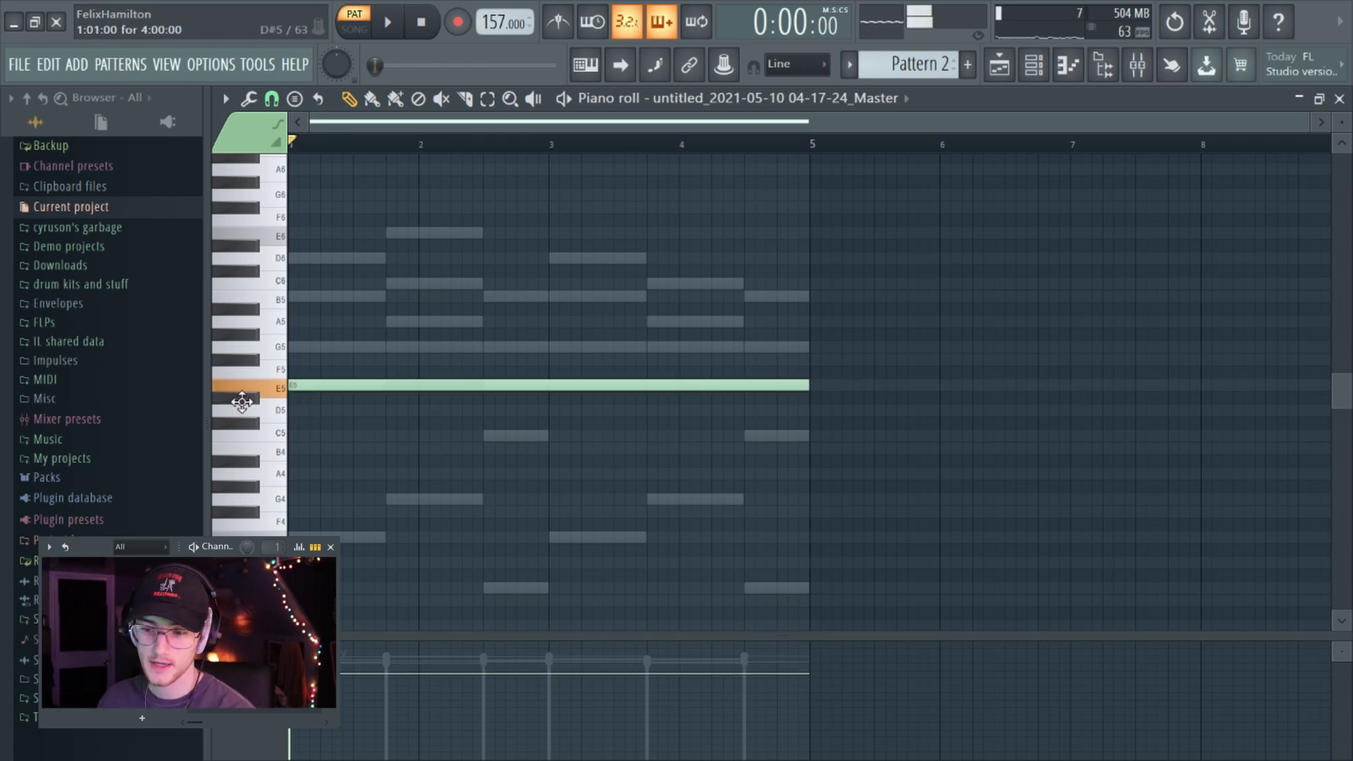
pyautogui.moveTo(804, 390); pyautogui.dragTo(418, 389)
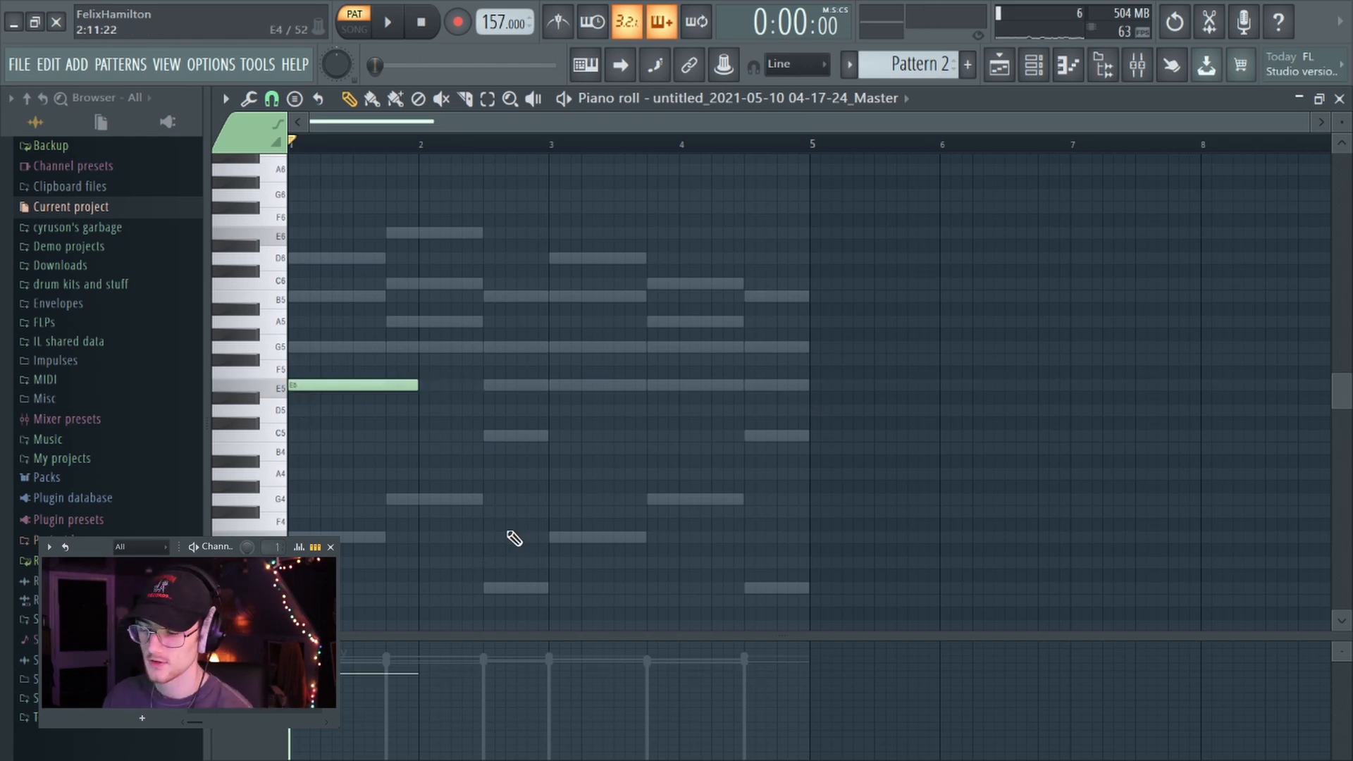
pyautogui.click(325, 296)
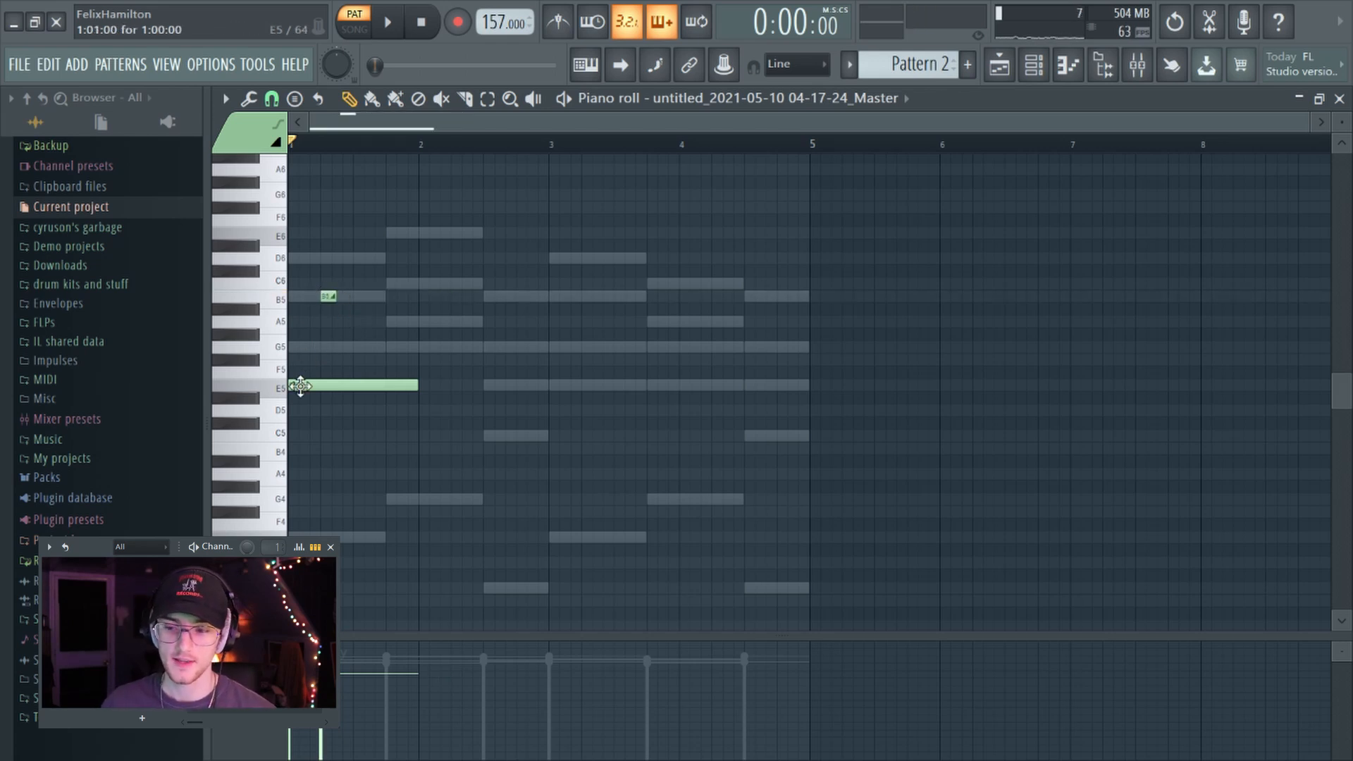
pyautogui.press('space')
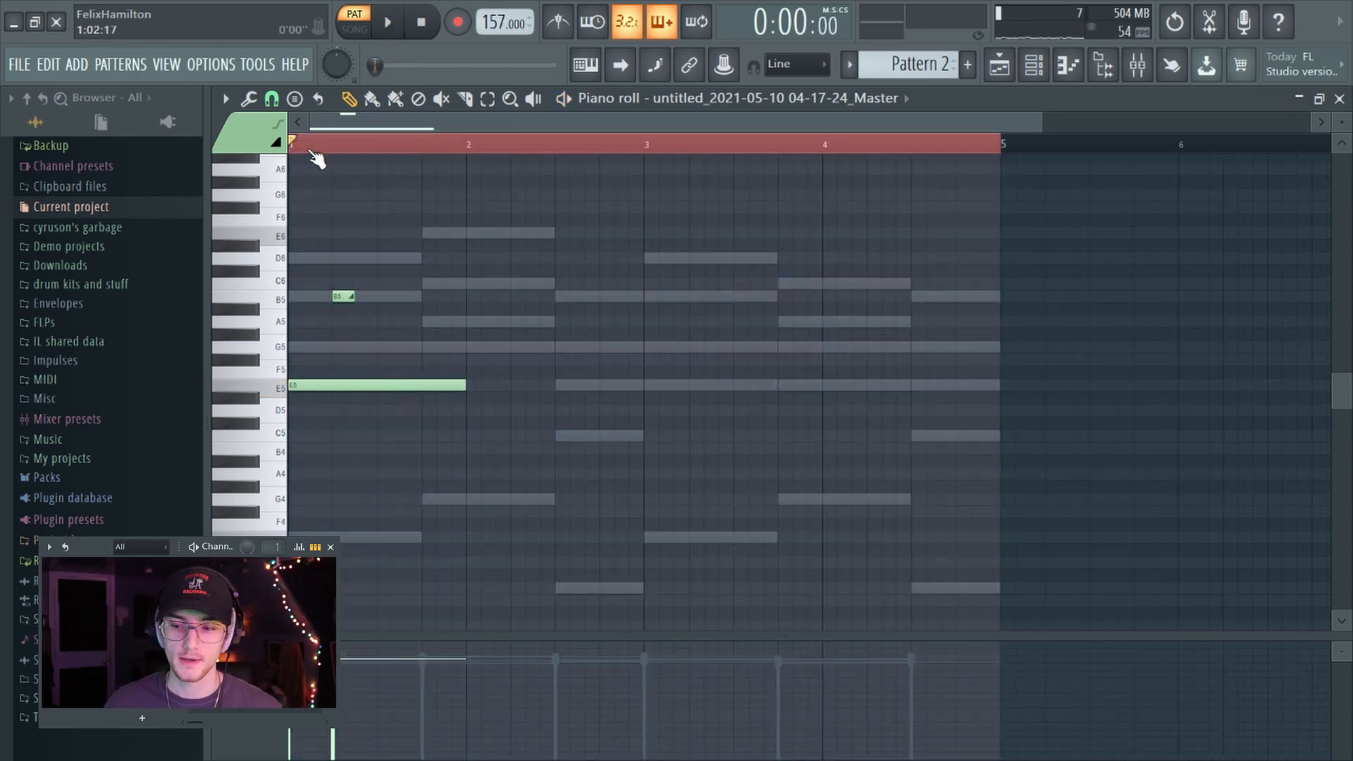
# Play back the sampler's slide-note melody across bars 1 and 2 and stop it
pyautogui.scroll(5, 311, 151)
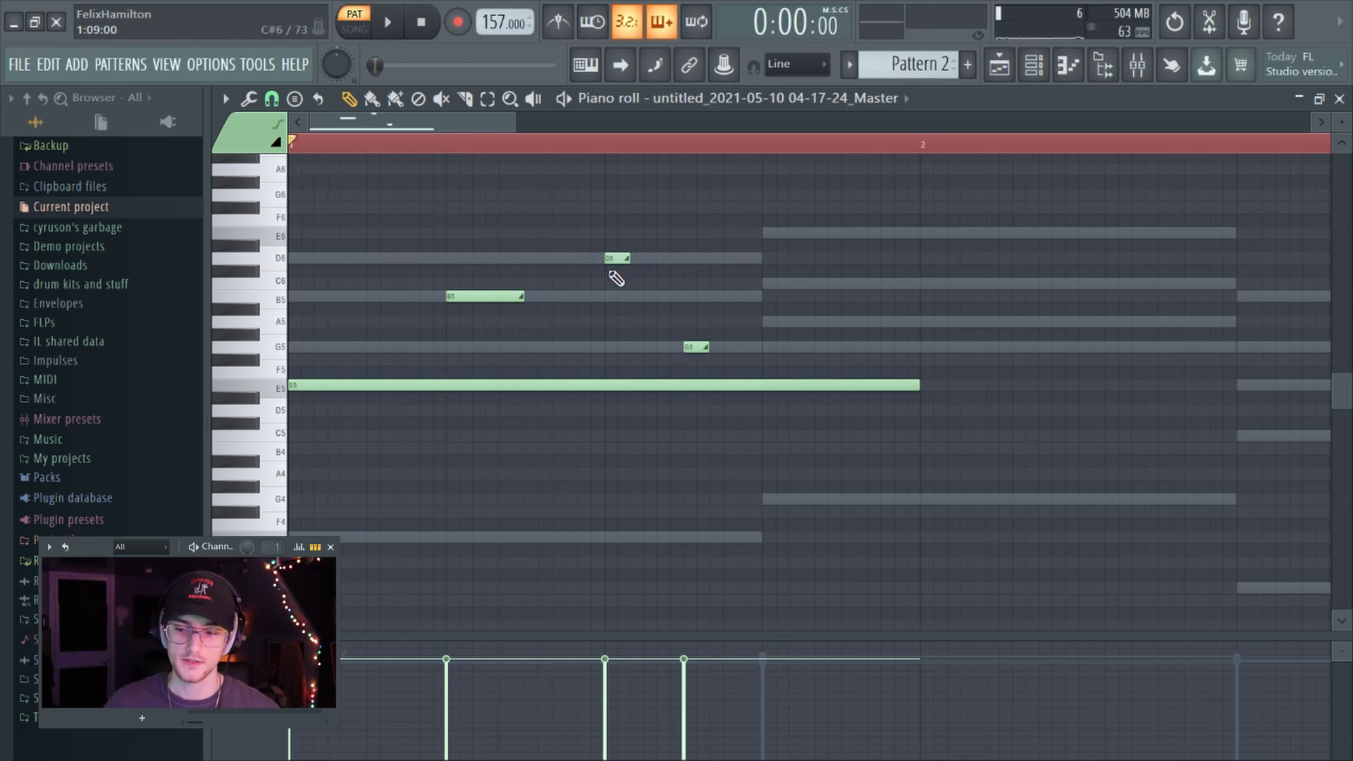
pyautogui.scroll(-2, 761, 364)
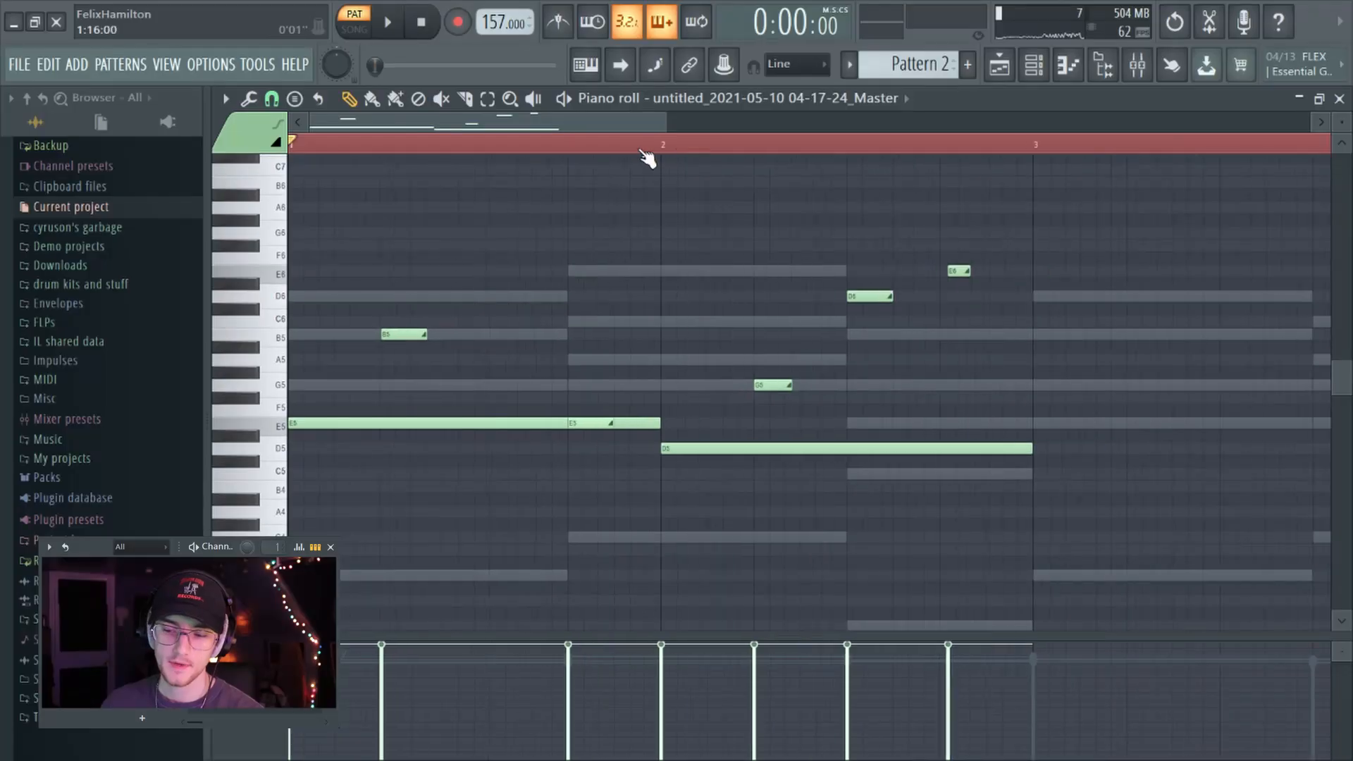
pyautogui.scroll(2, 701, 353)
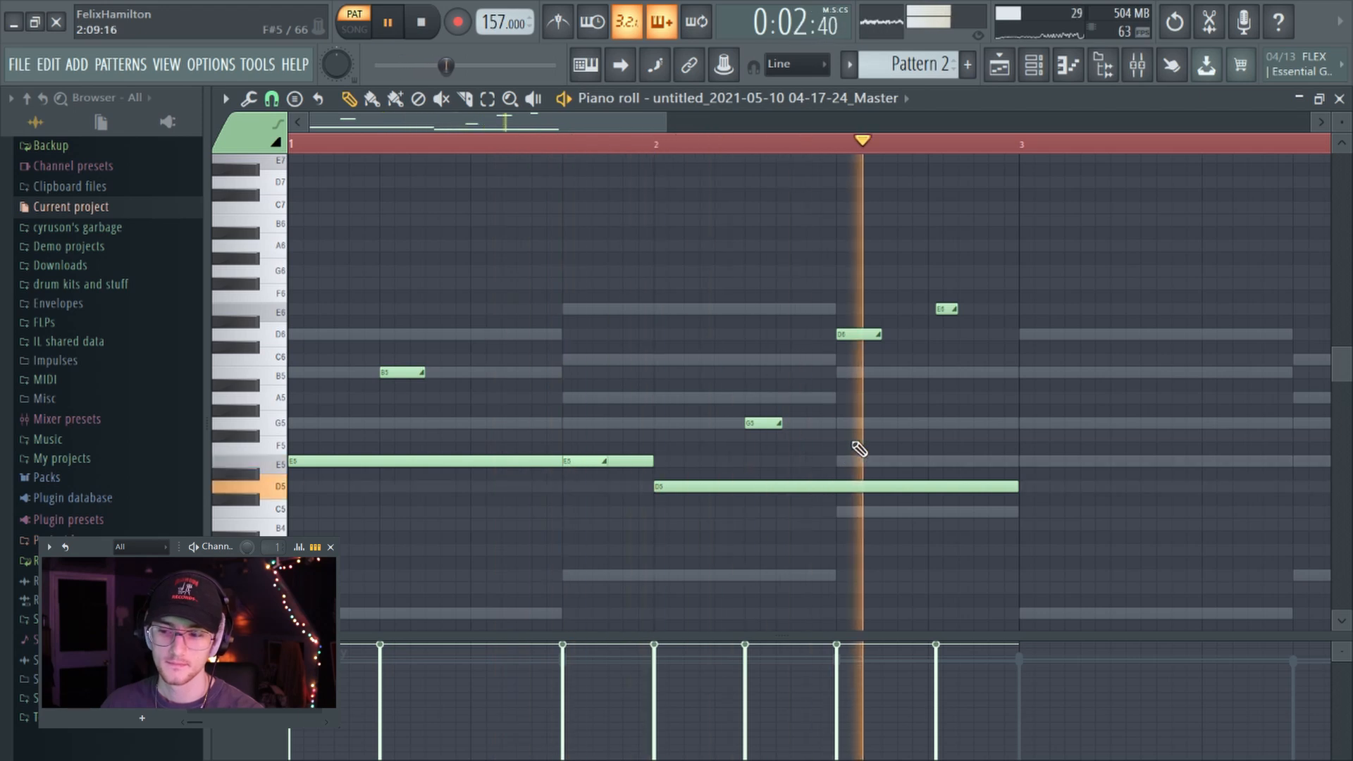
pyautogui.press('space')
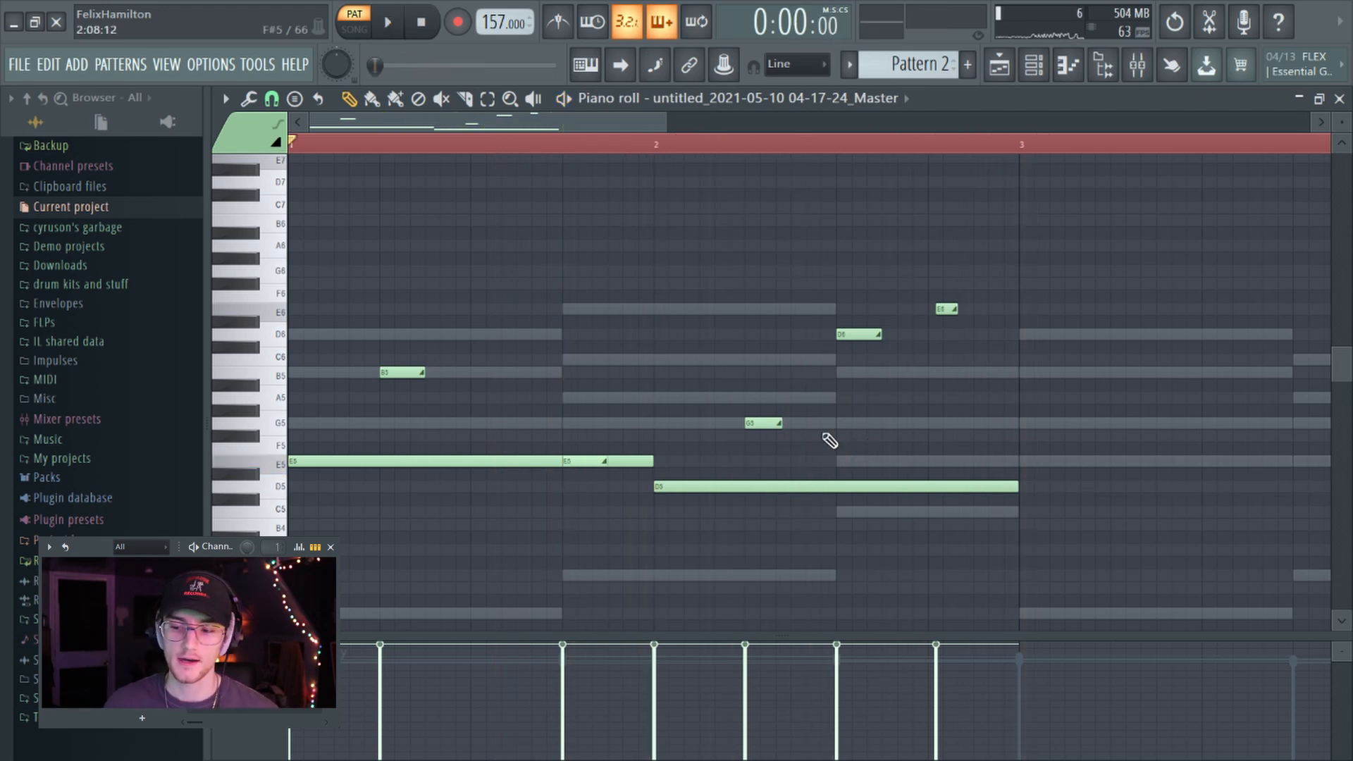